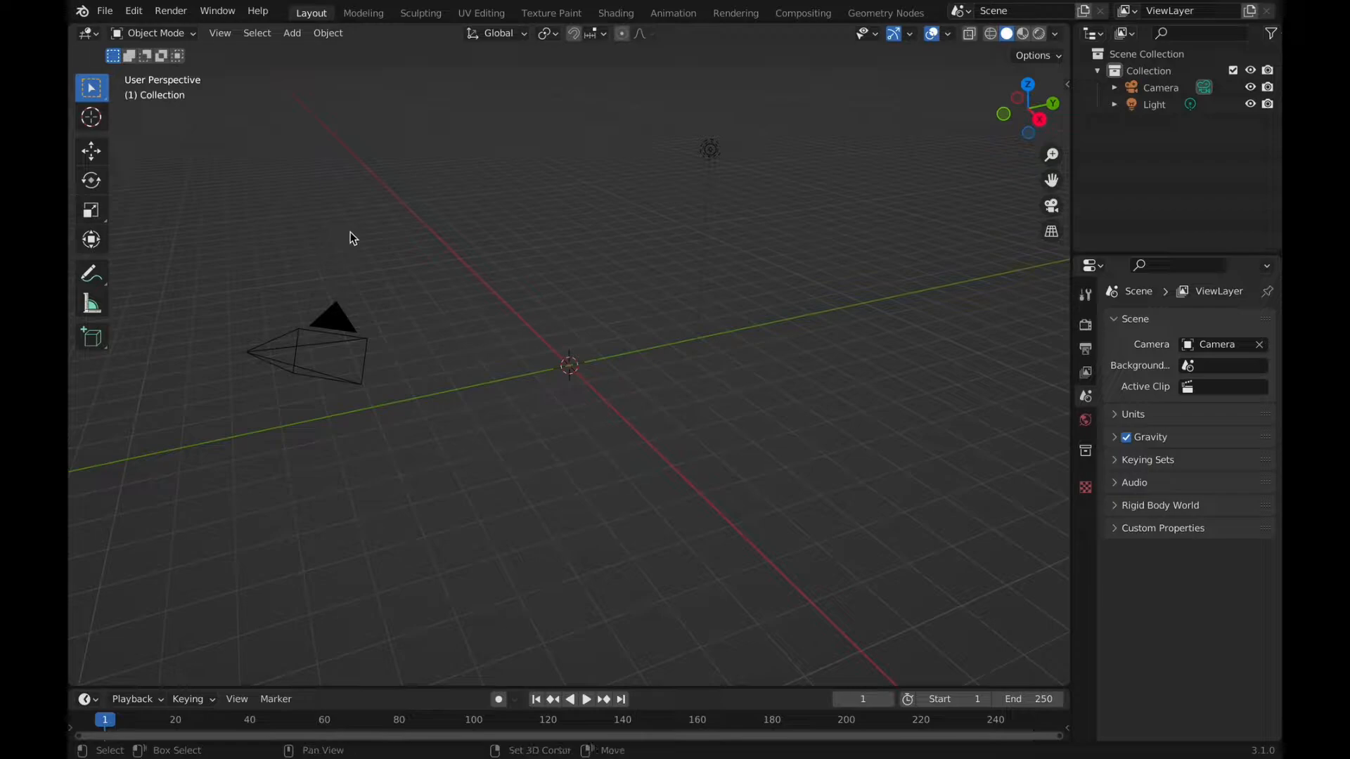
- Add a plane mesh and set its X and Y dimensions to 10 m
key("shift+a")
mouse_move(351, 232)
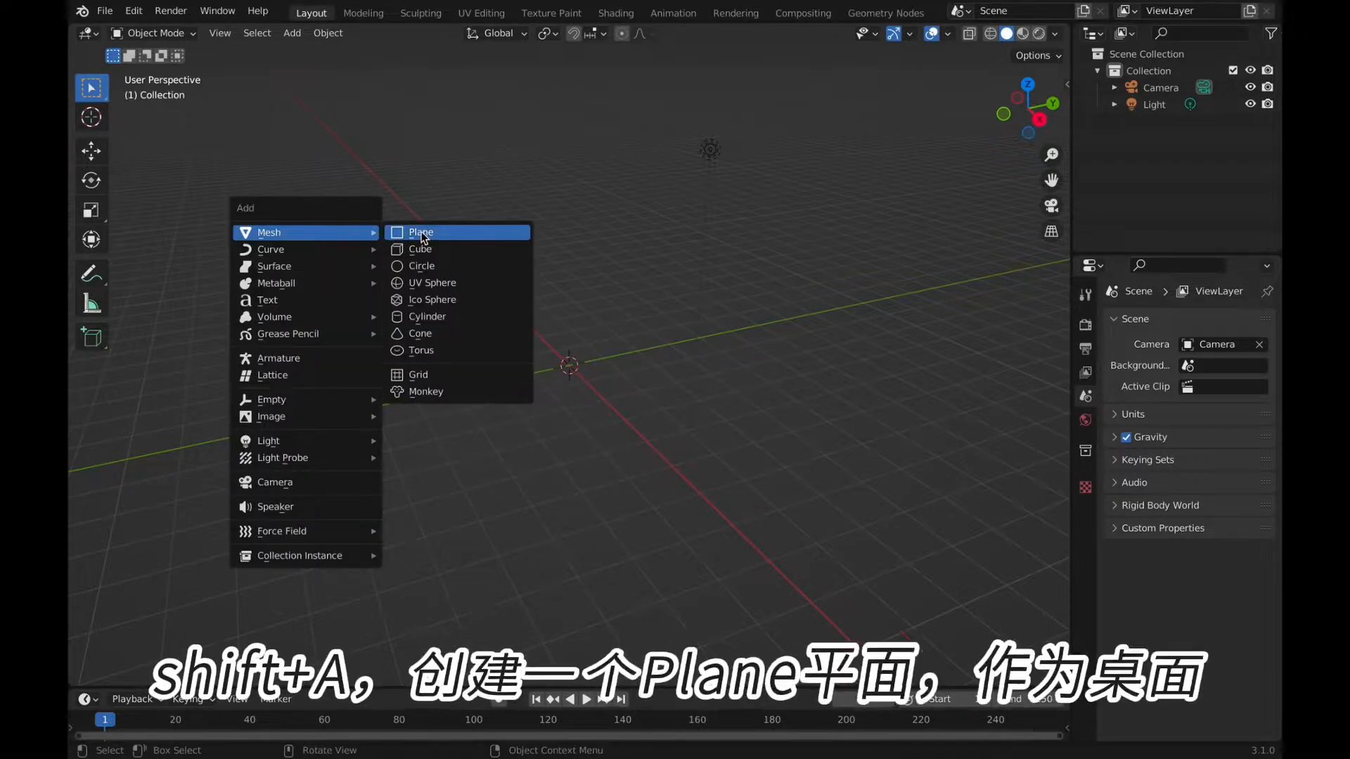
left_click(442, 234)
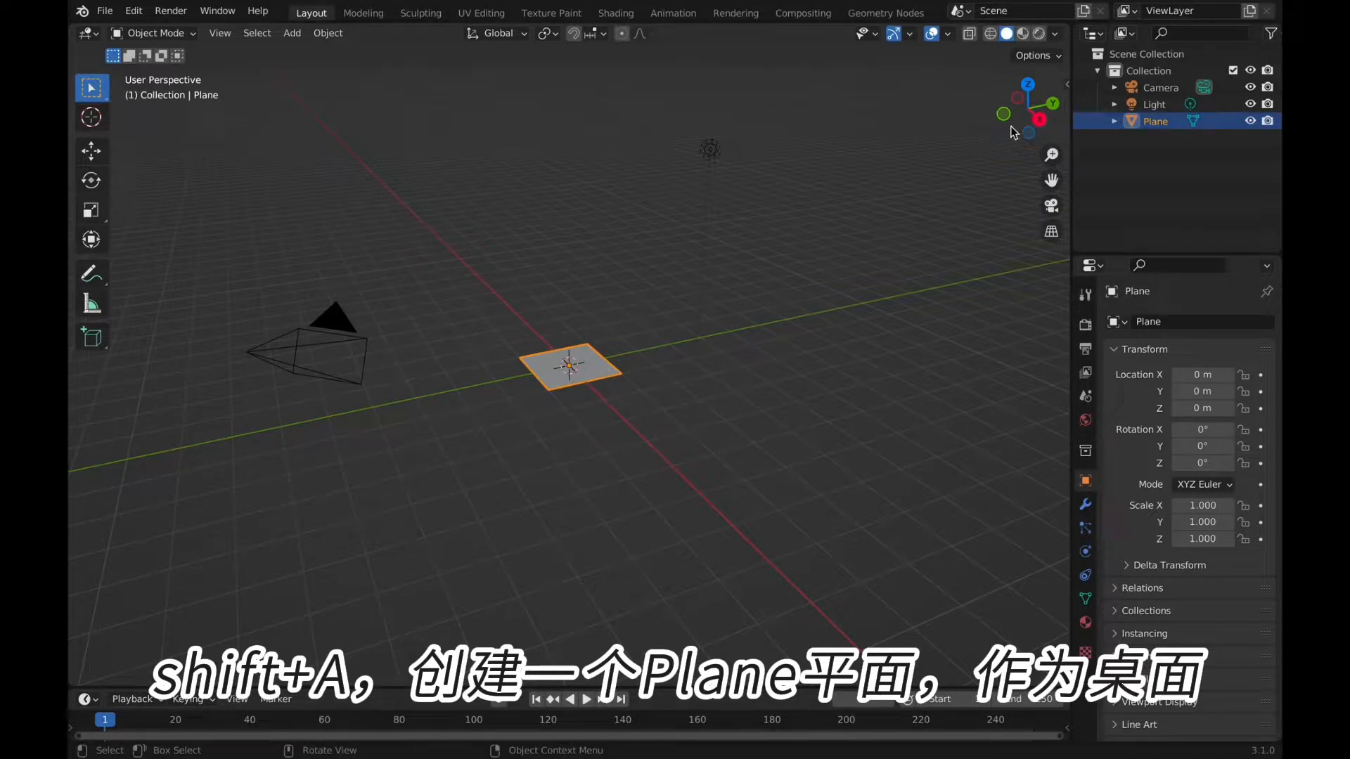
left_click(1069, 87)
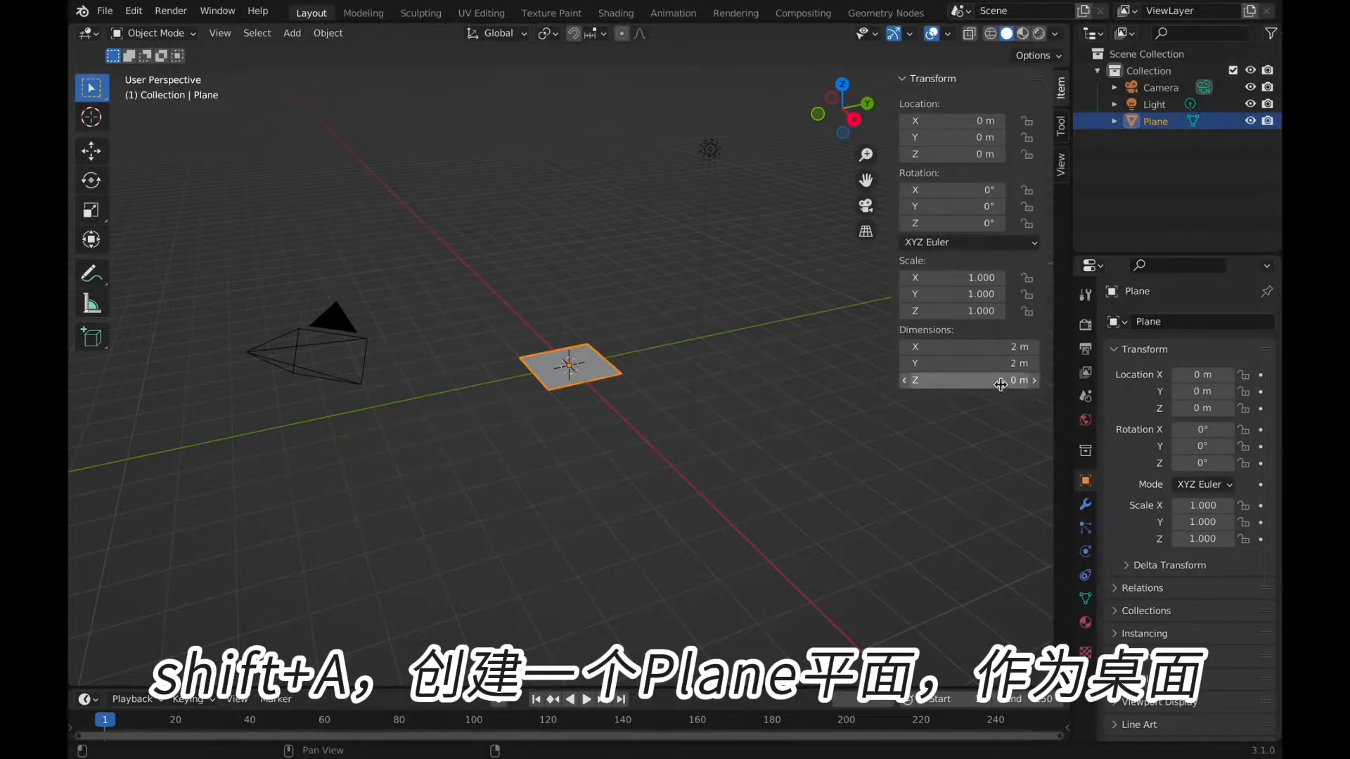
left_click(1017, 348)
type("10")
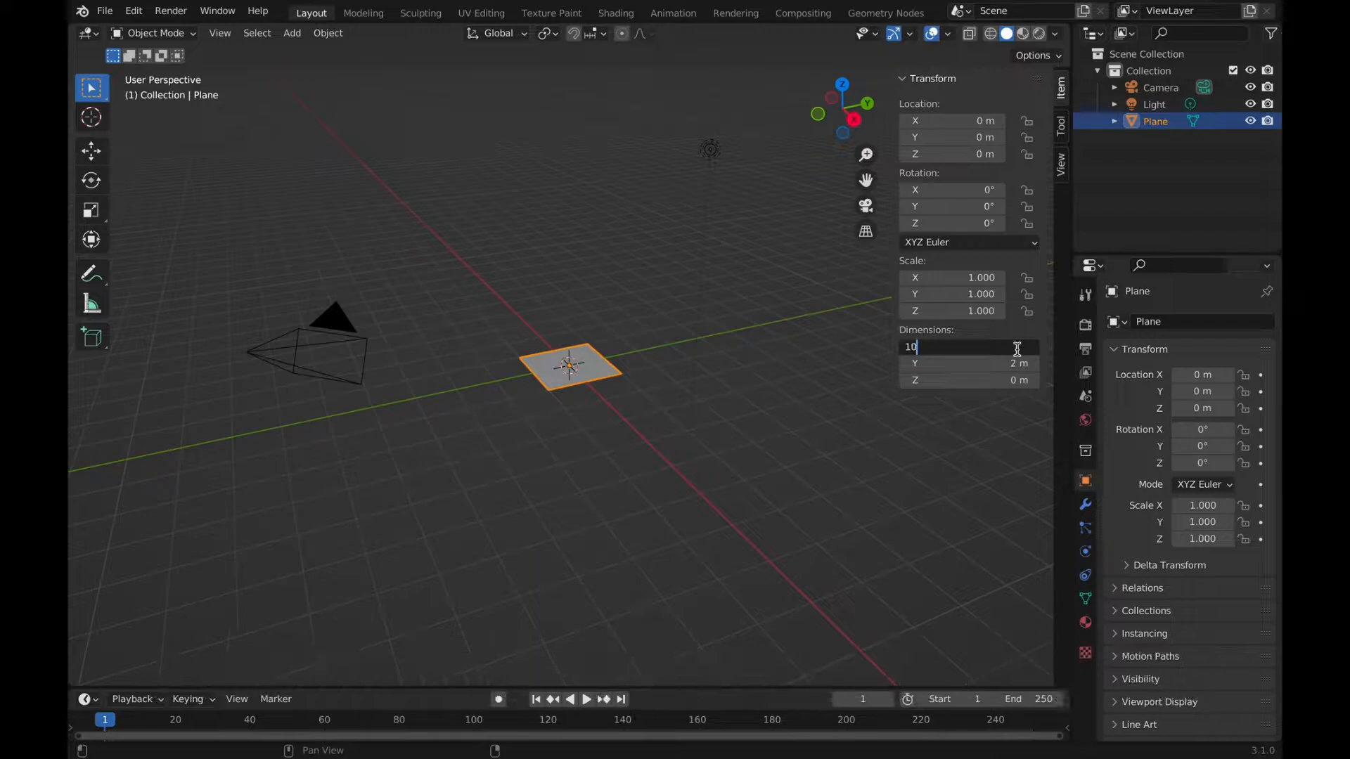
key("Tab")
type("10")
key("Return")
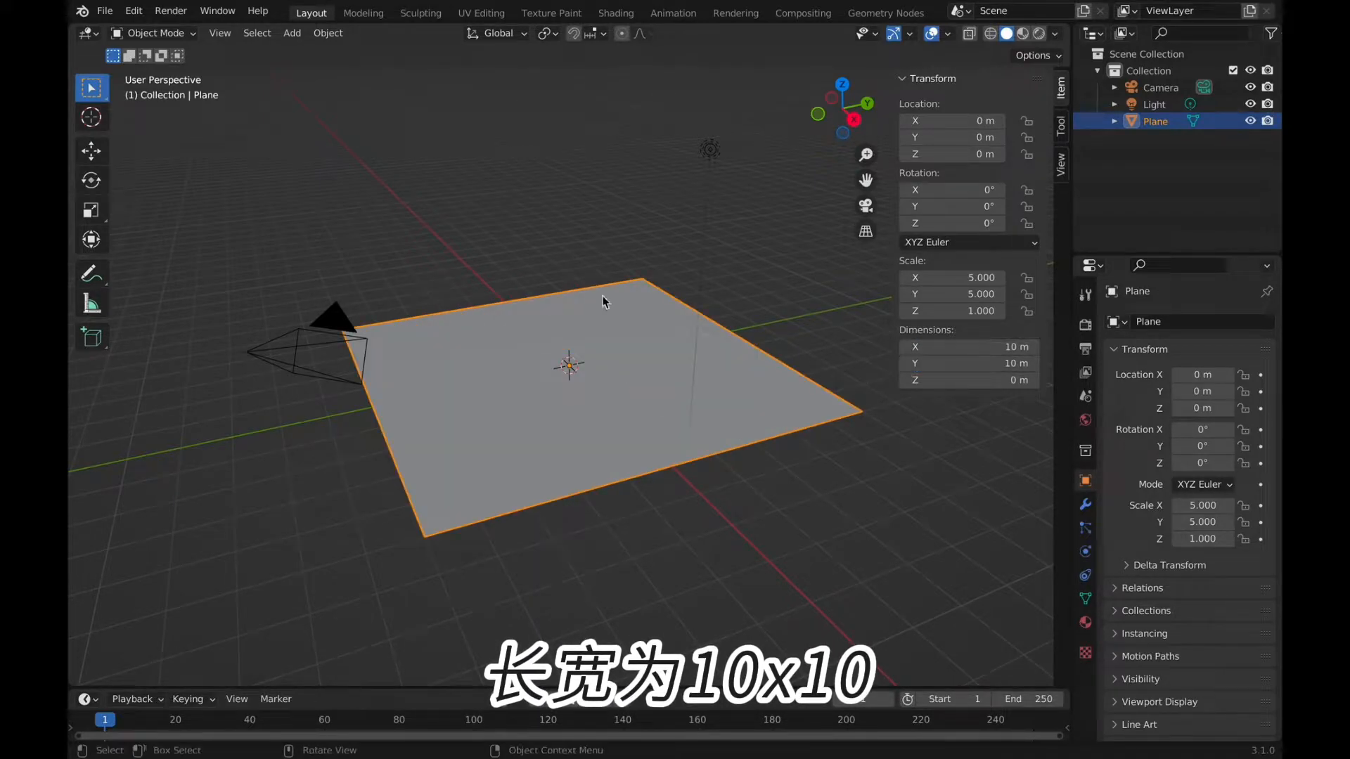
- Add a cube mesh to the scene
left_click(438, 184)
key("shift+a")
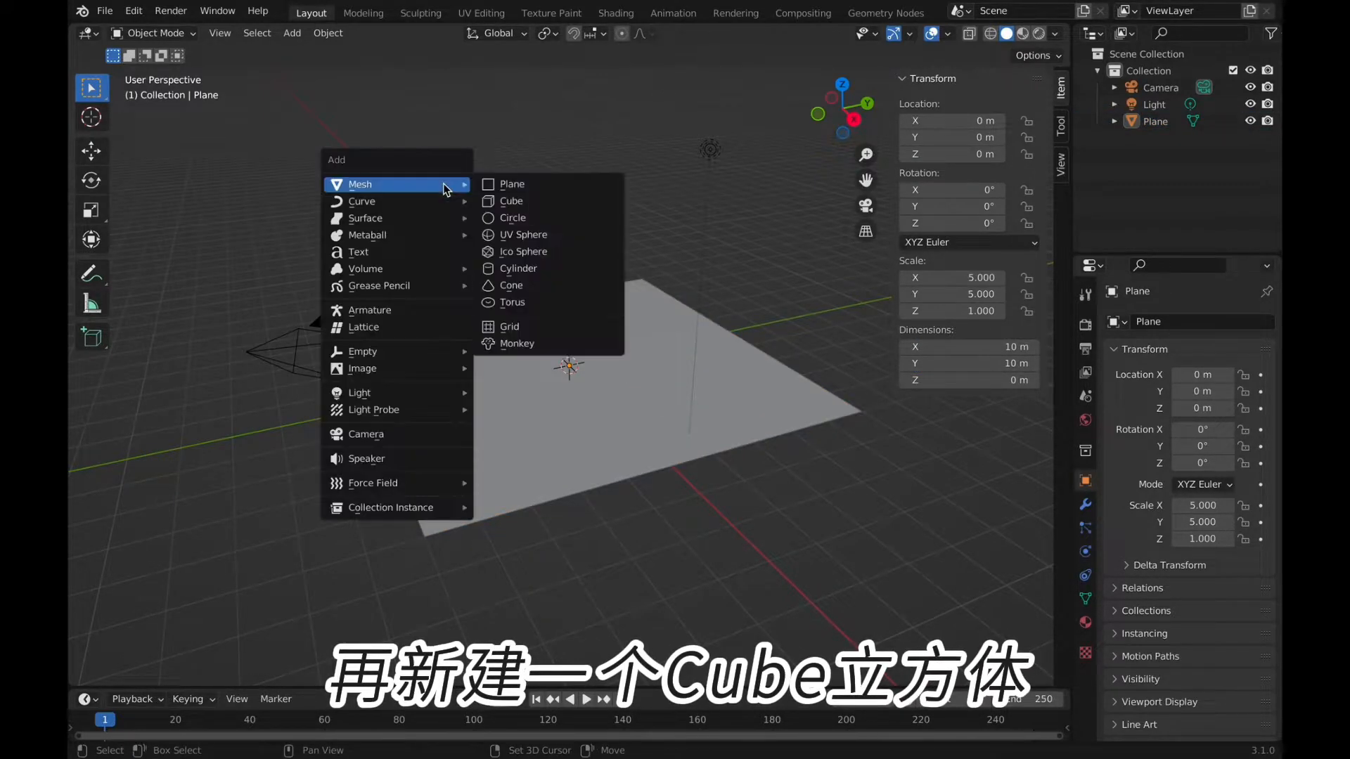
left_click(515, 201)
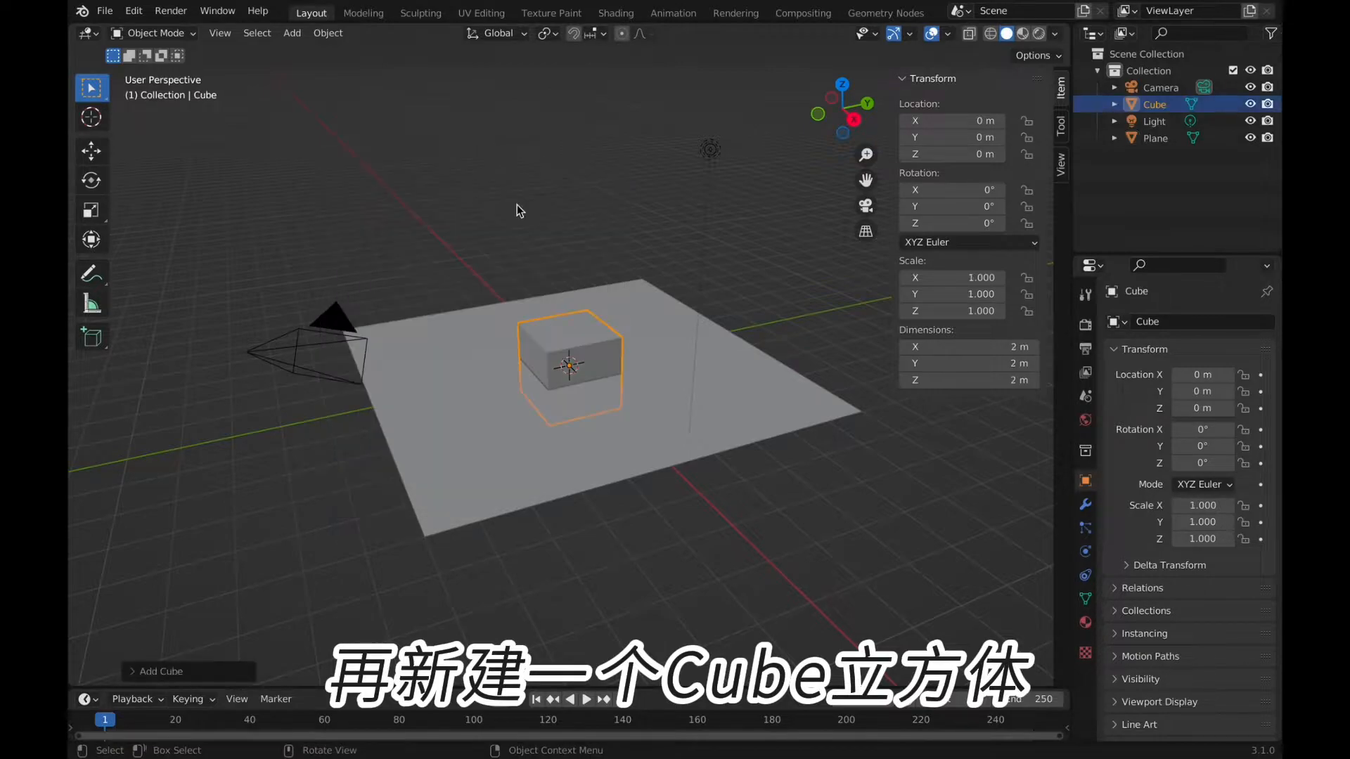
- Raise the cube above the plane and set its Z location to 1 m
left_click(590, 355)
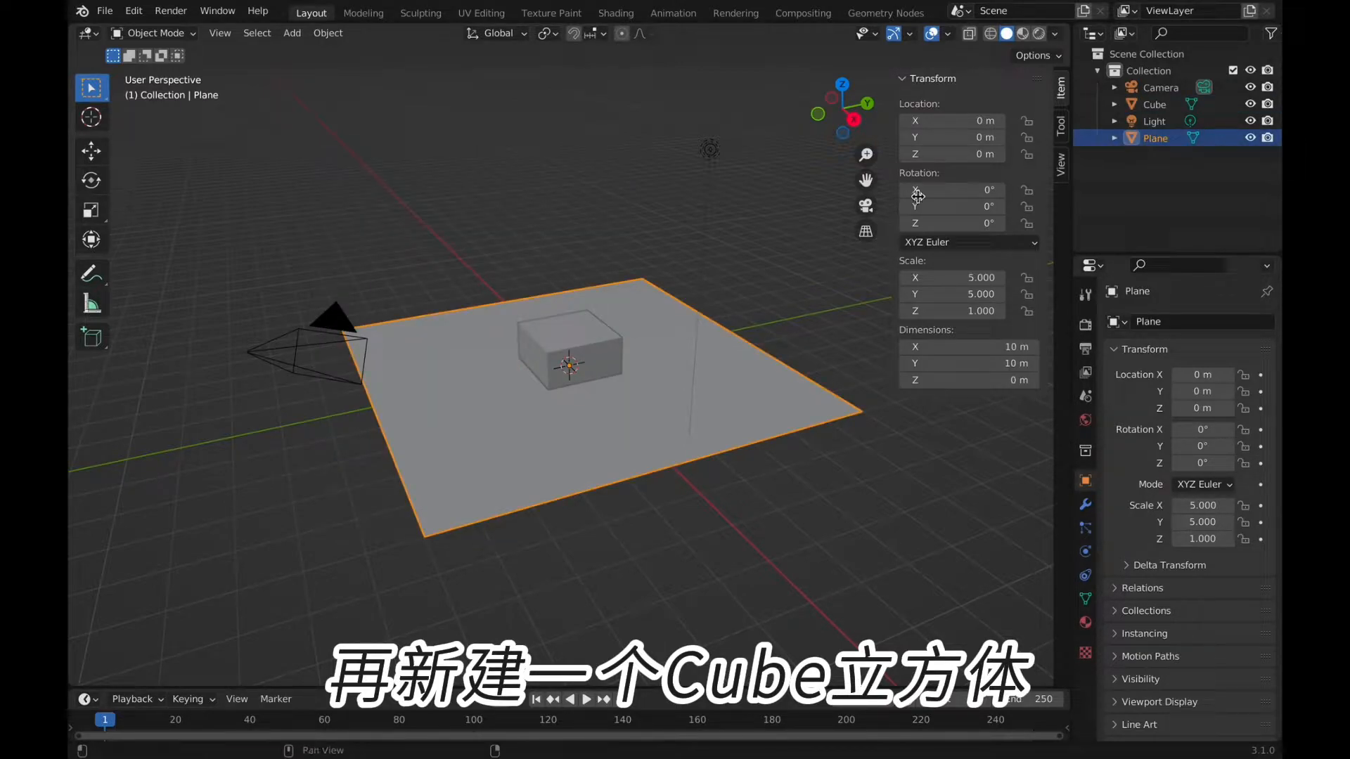
left_click(588, 351)
left_click(92, 151)
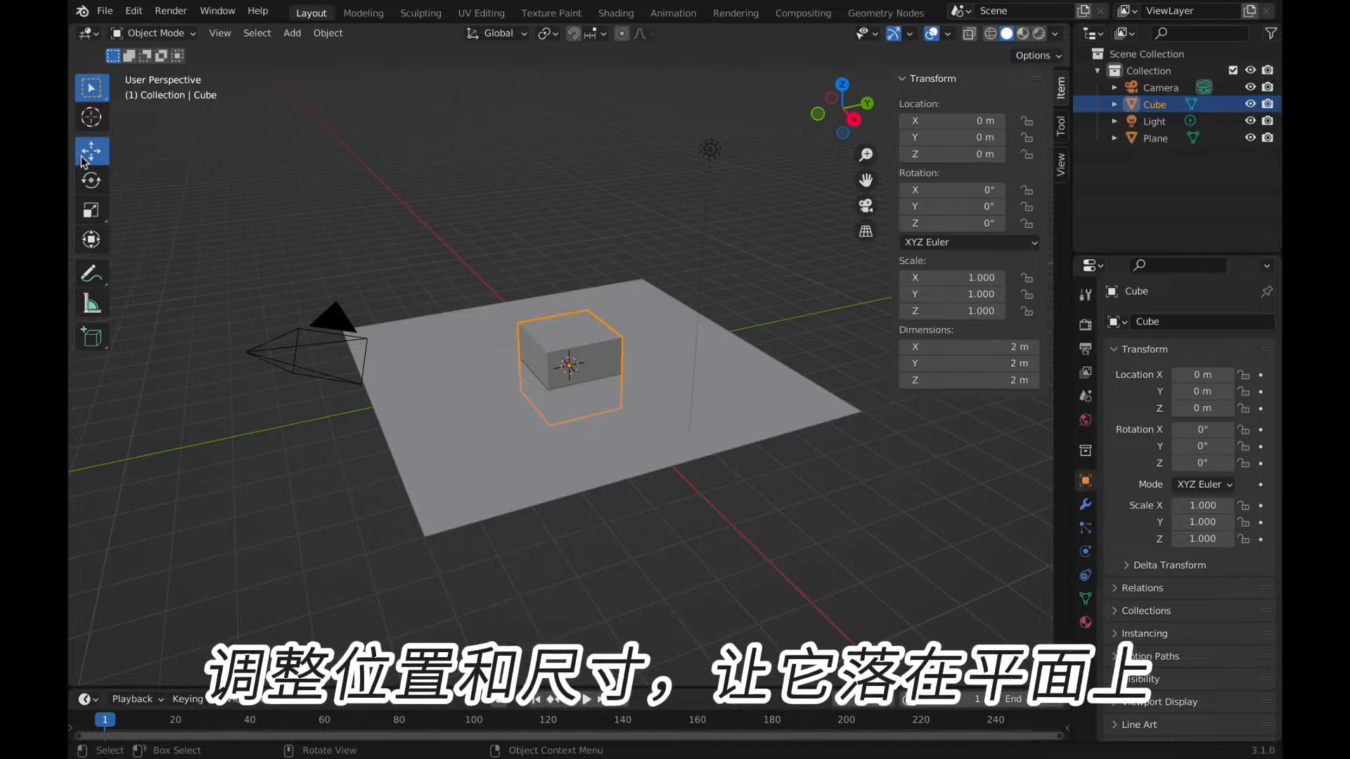
left_click_drag(573, 316, 579, 269)
left_click(963, 155)
type("1")
key("Return")
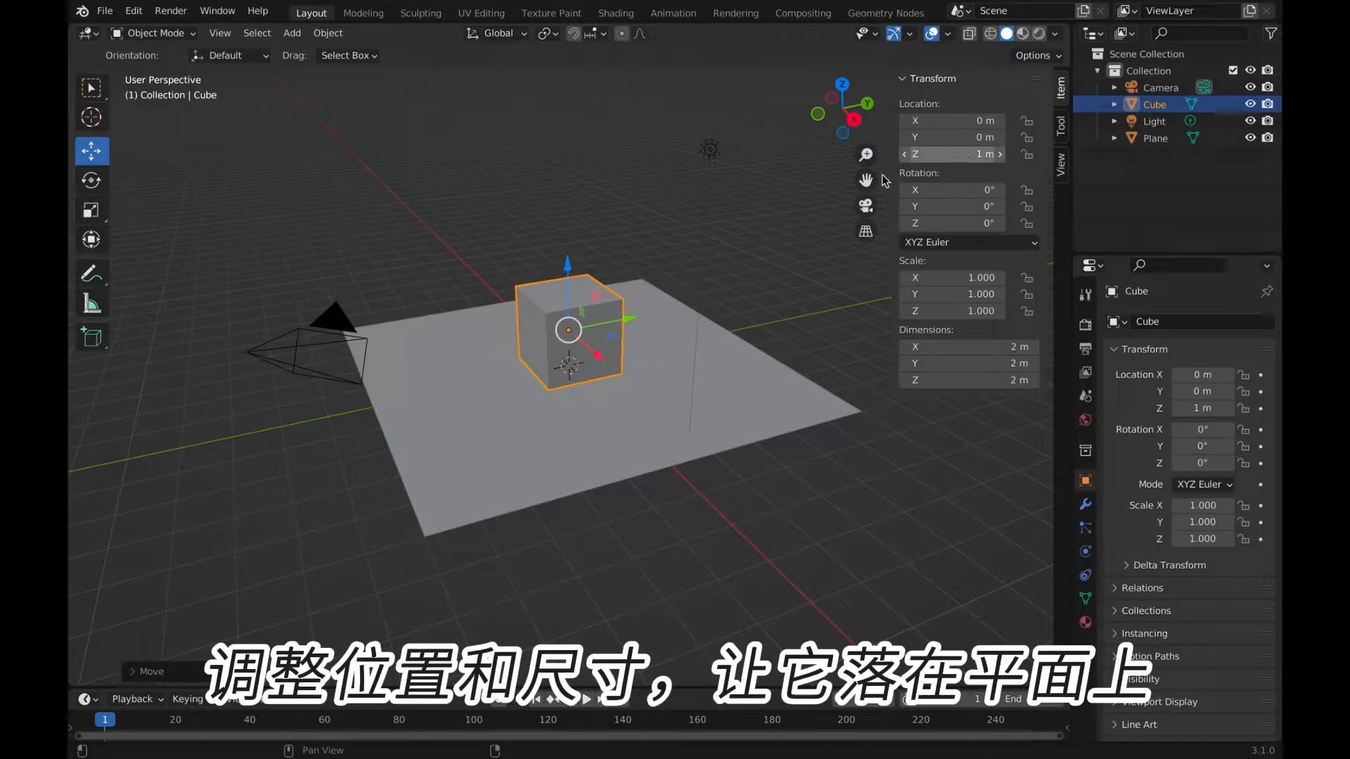
- Set the cube's Z dimension to 1 m
left_click(609, 226)
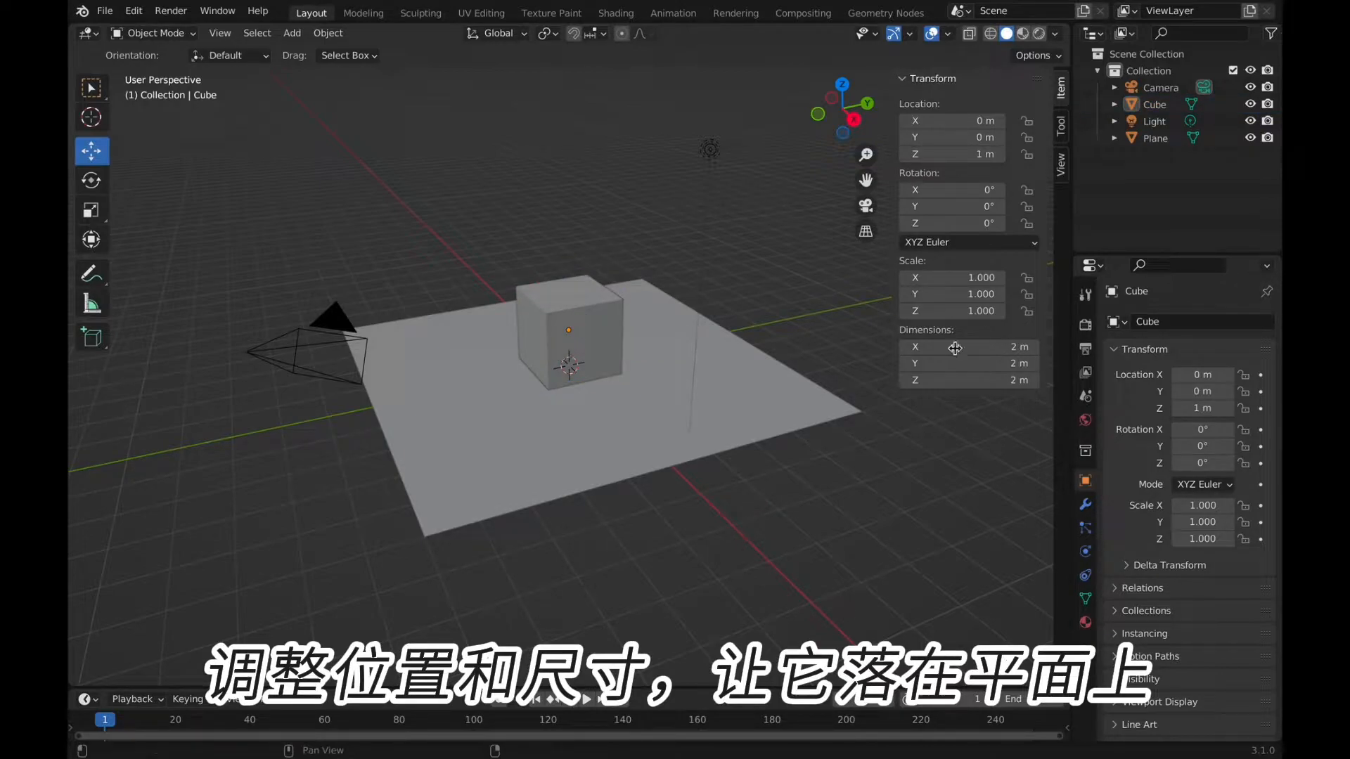
left_click(1010, 378)
type("1")
key("Return")
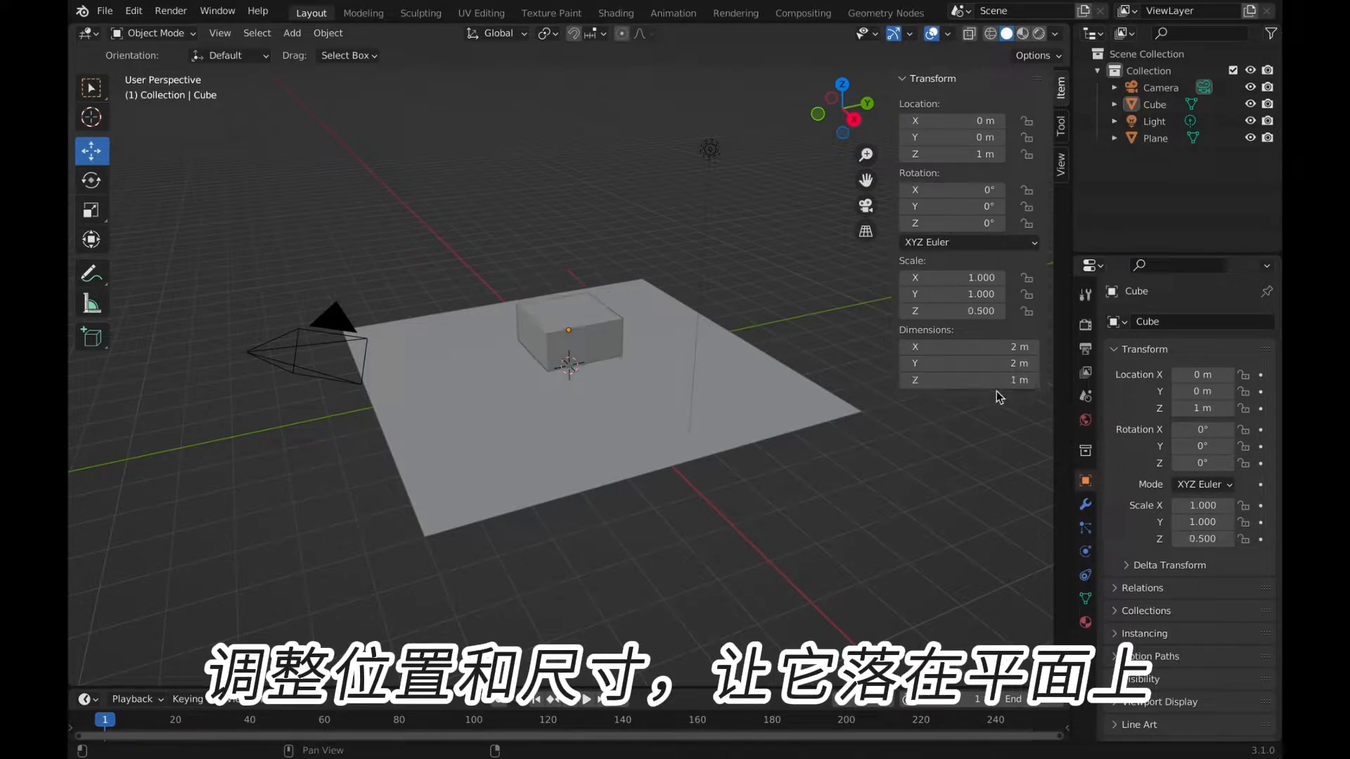
- Set the cube's Z location to 0.5 m so it rests on the plane
middle_click_drag(616, 234, 582, 208)
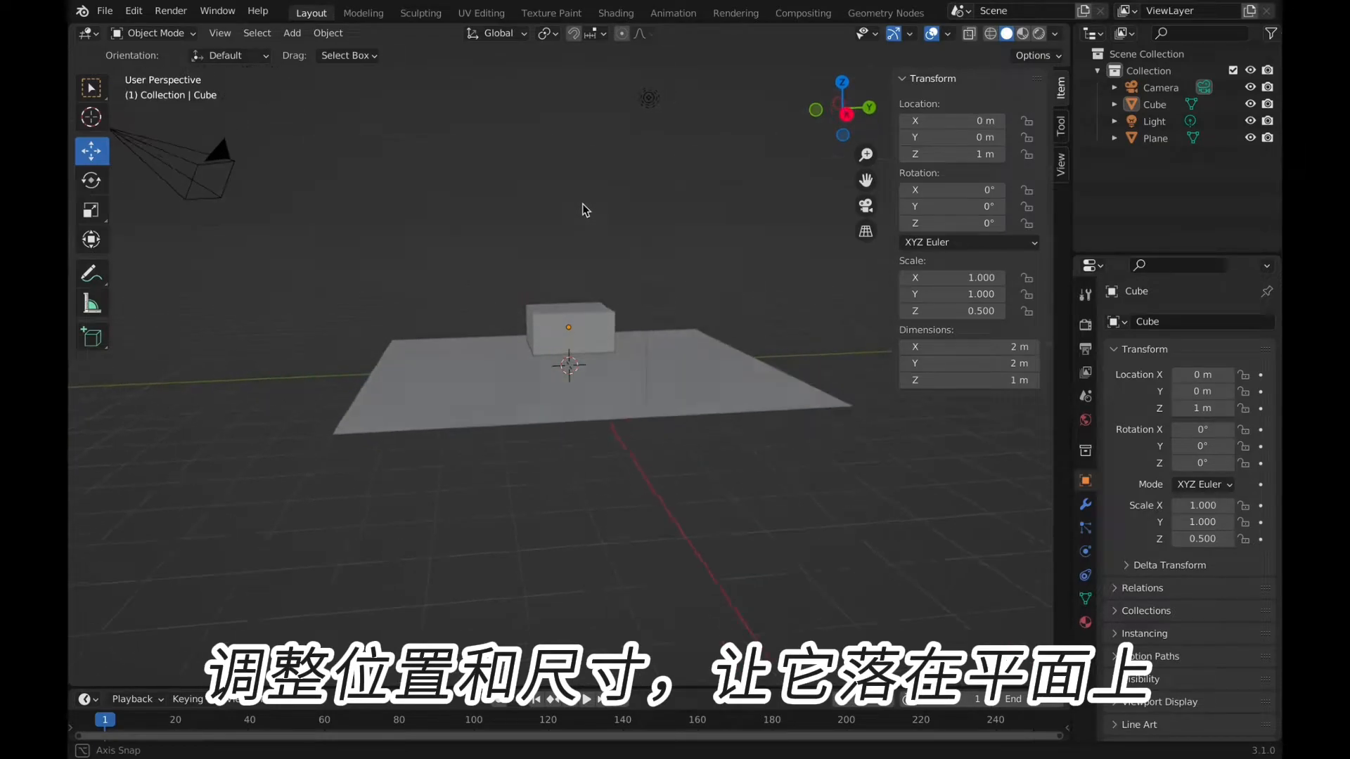
left_click(605, 325)
left_click(983, 153)
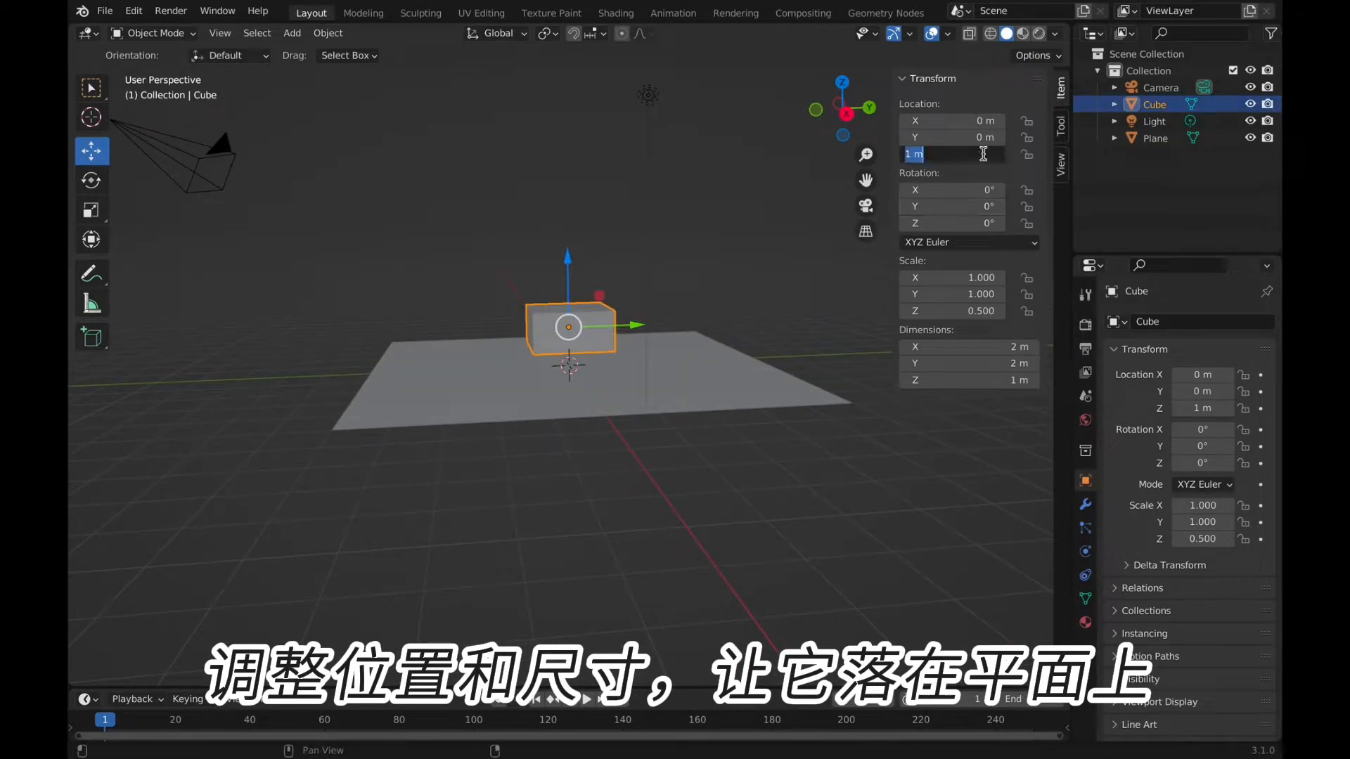
key("Return")
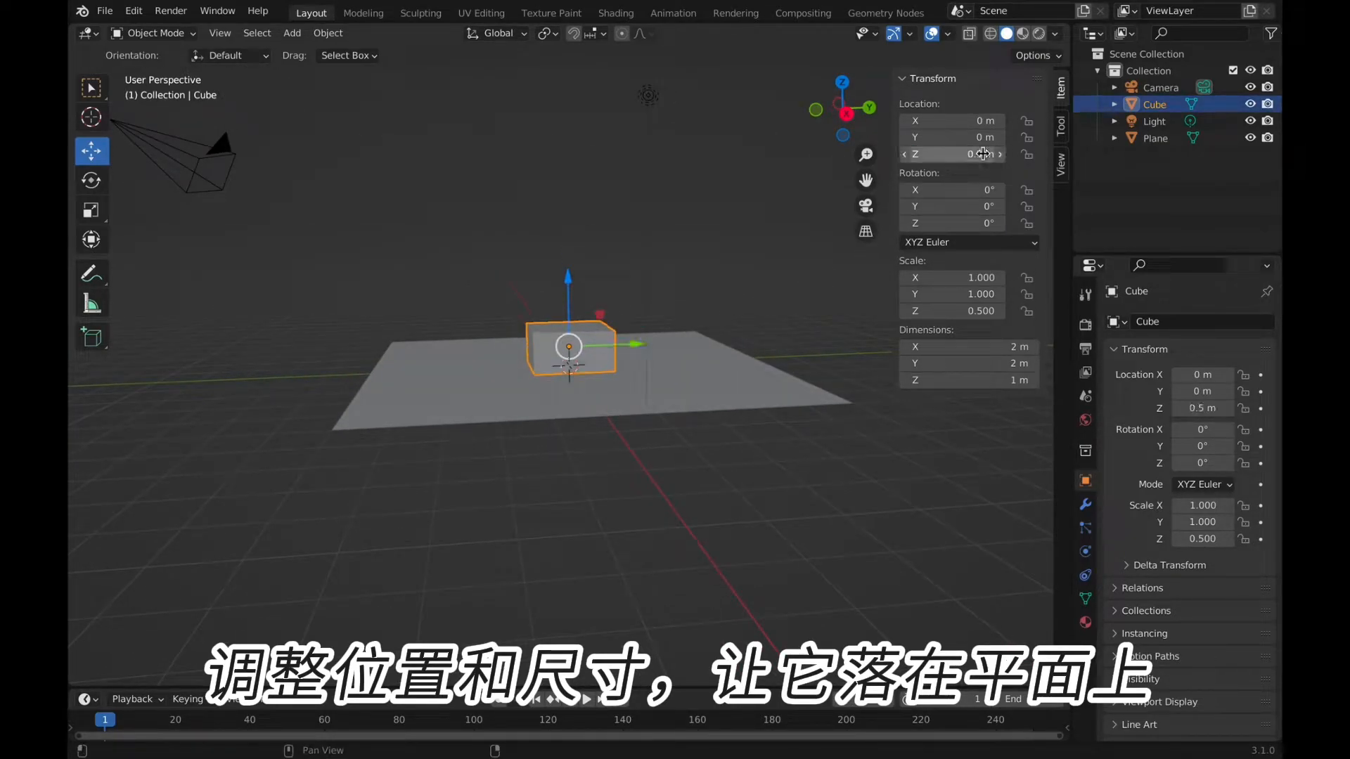
left_click(725, 247)
- Add a cylinder mesh and raise it above the cube to a Z location of about 1.66 m
middle_click_drag(657, 260, 681, 297)
scroll(681, 297, "up", 3)
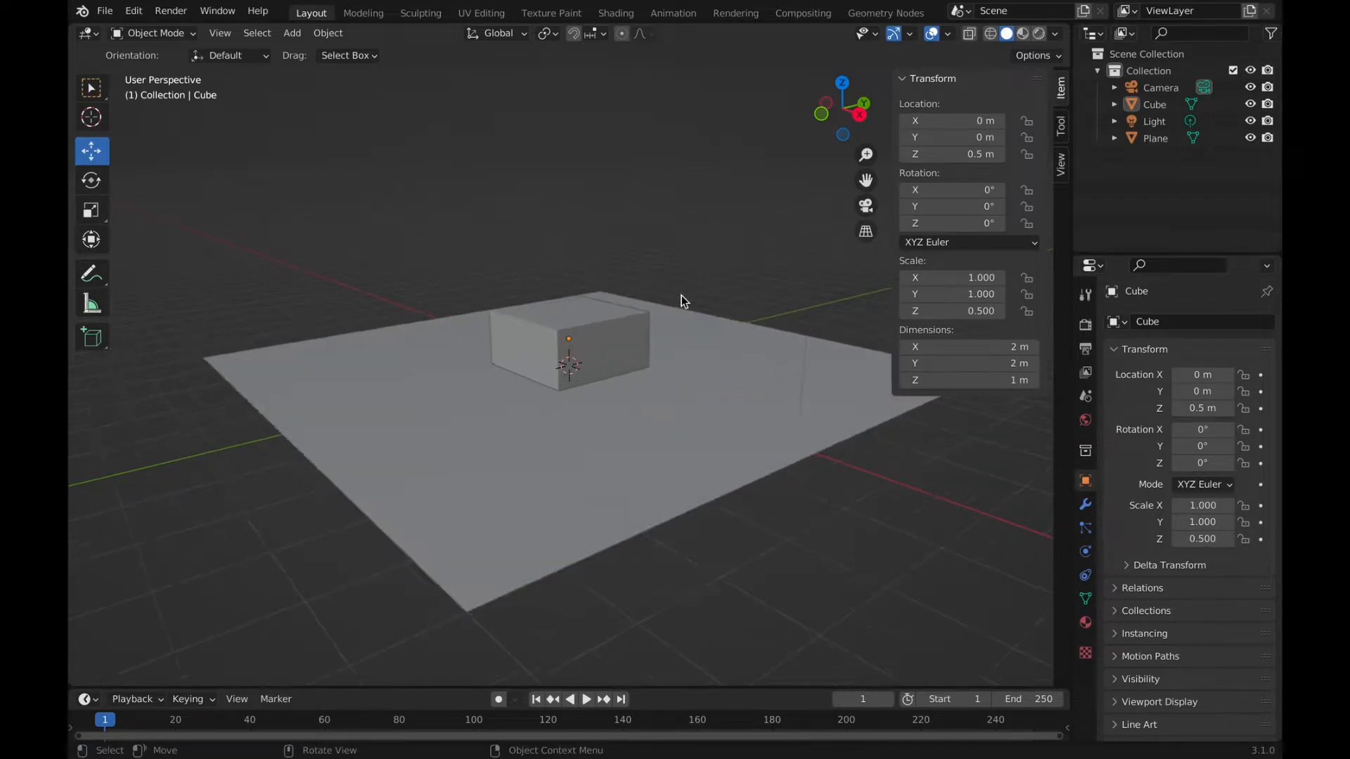
scroll(680, 301, "up", 2)
scroll(632, 176, "up", 3)
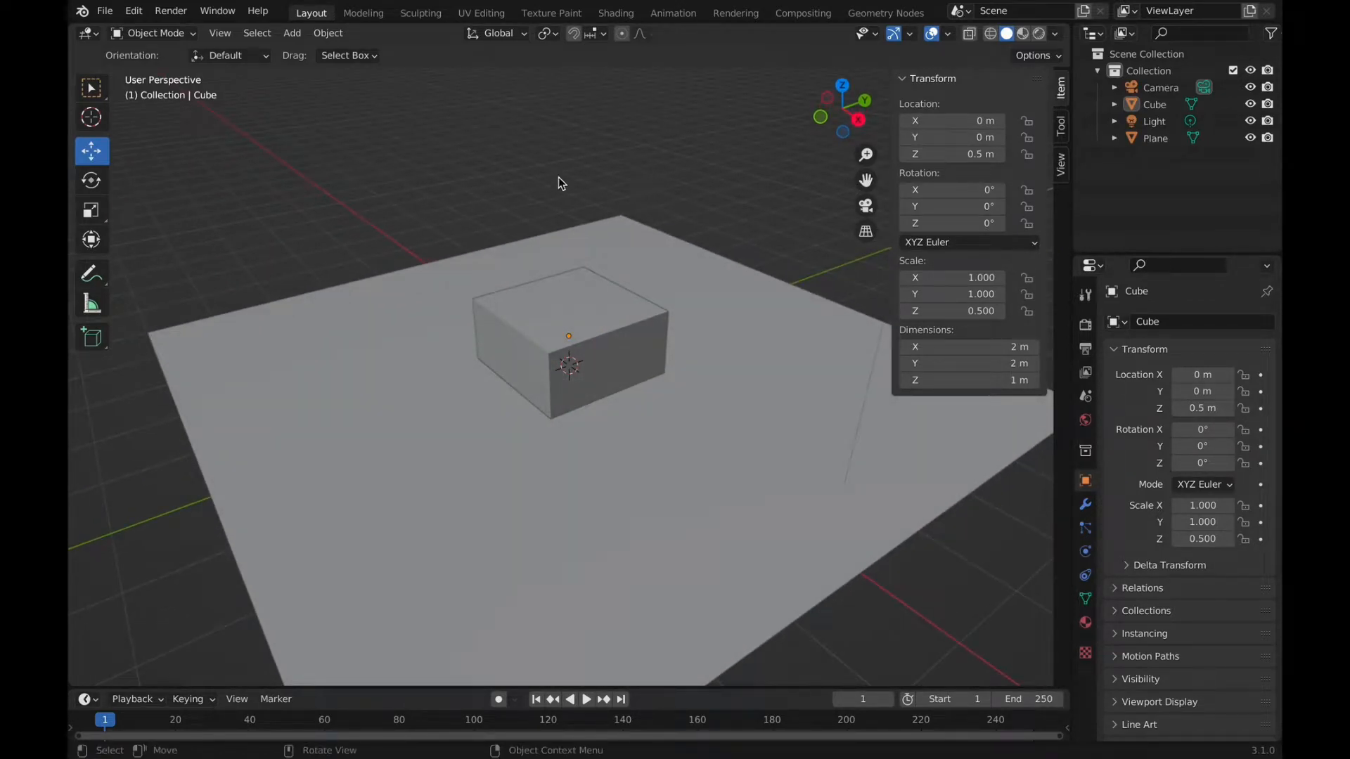
key("shift+a")
mouse_move(461, 144)
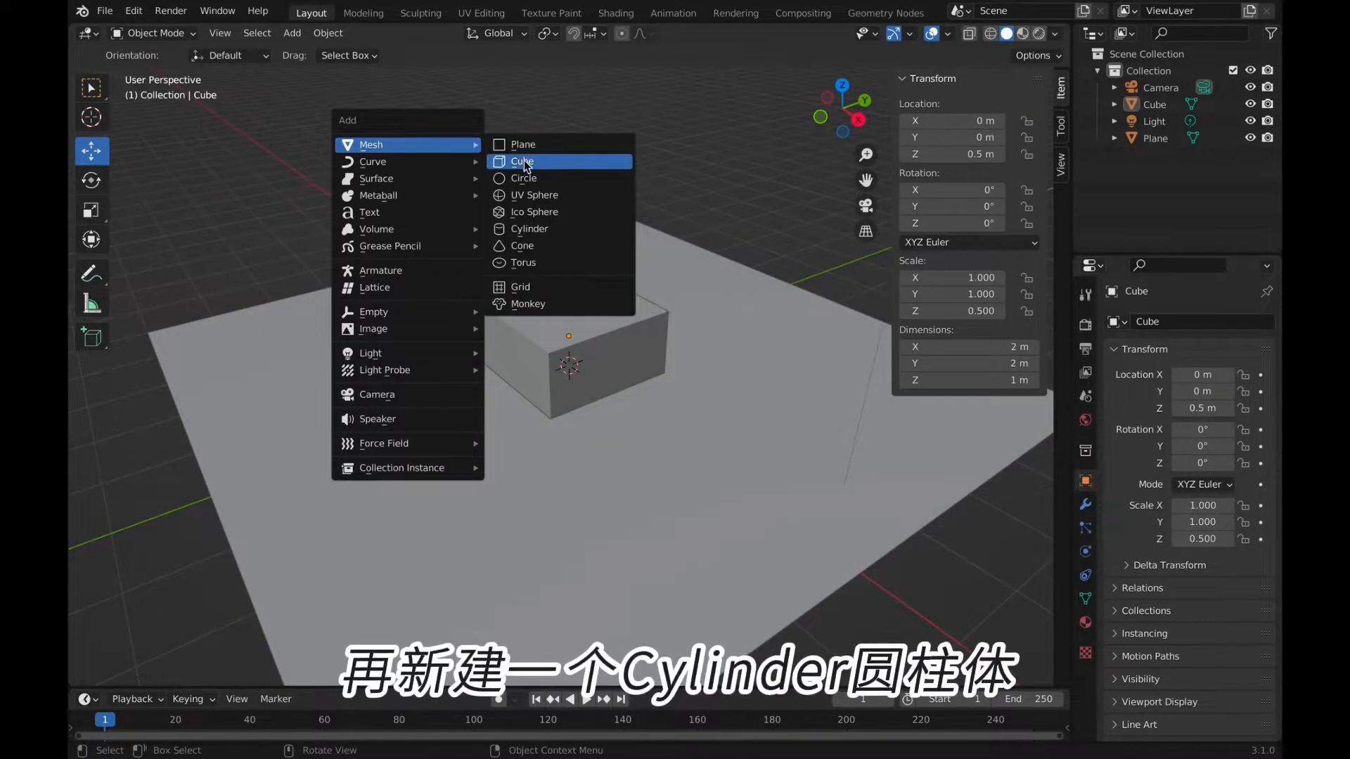
left_click(530, 232)
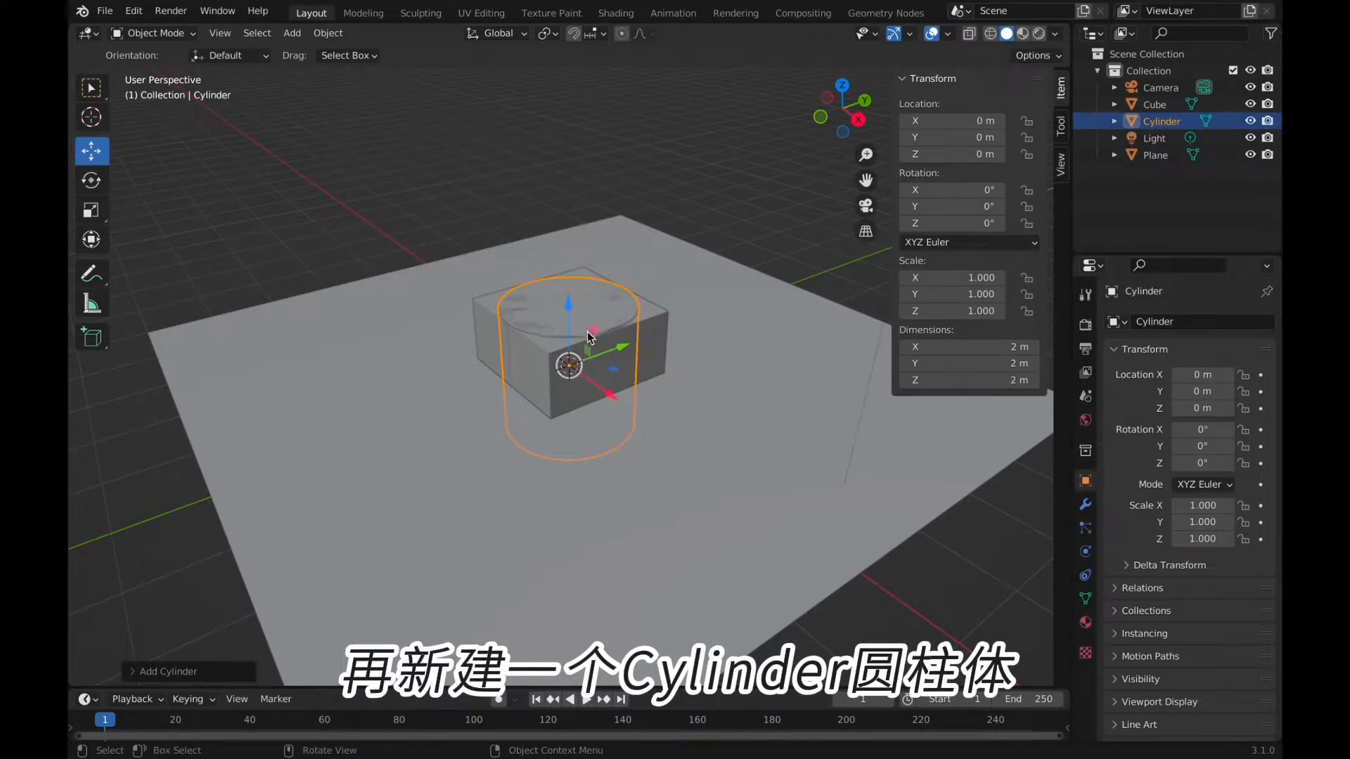
left_click_drag(565, 308, 574, 239)
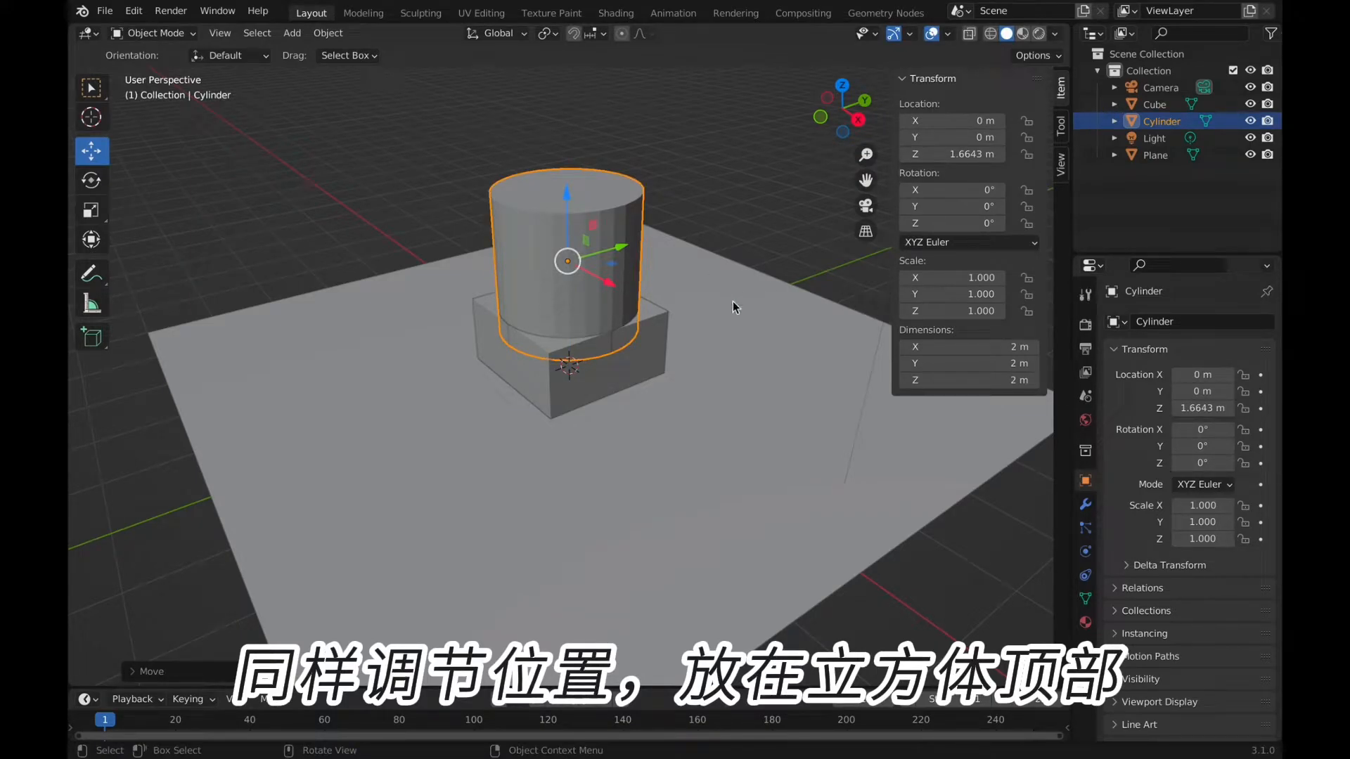
- Scale the cylinder down uniformly to about 0.63, then flatten it along Z to a scale of about 0.4
left_click(91, 210)
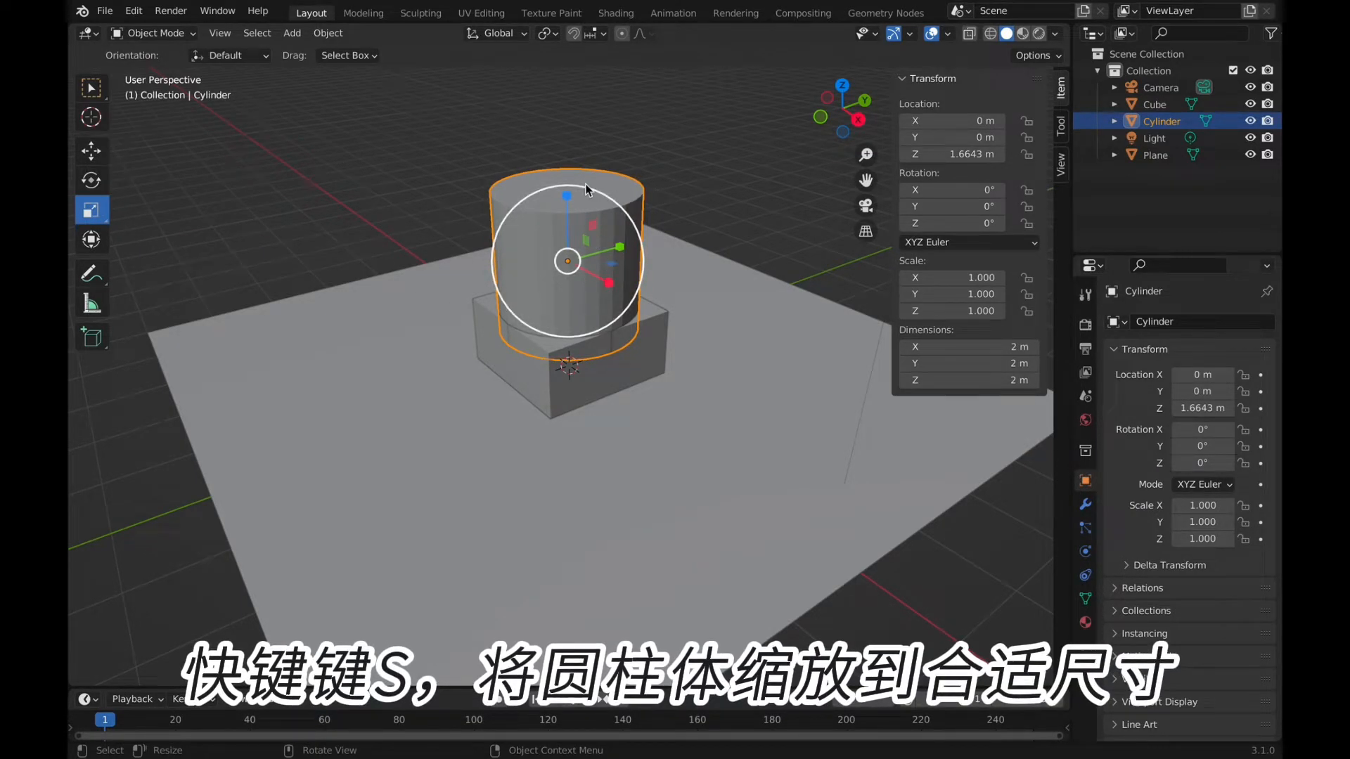
key("s")
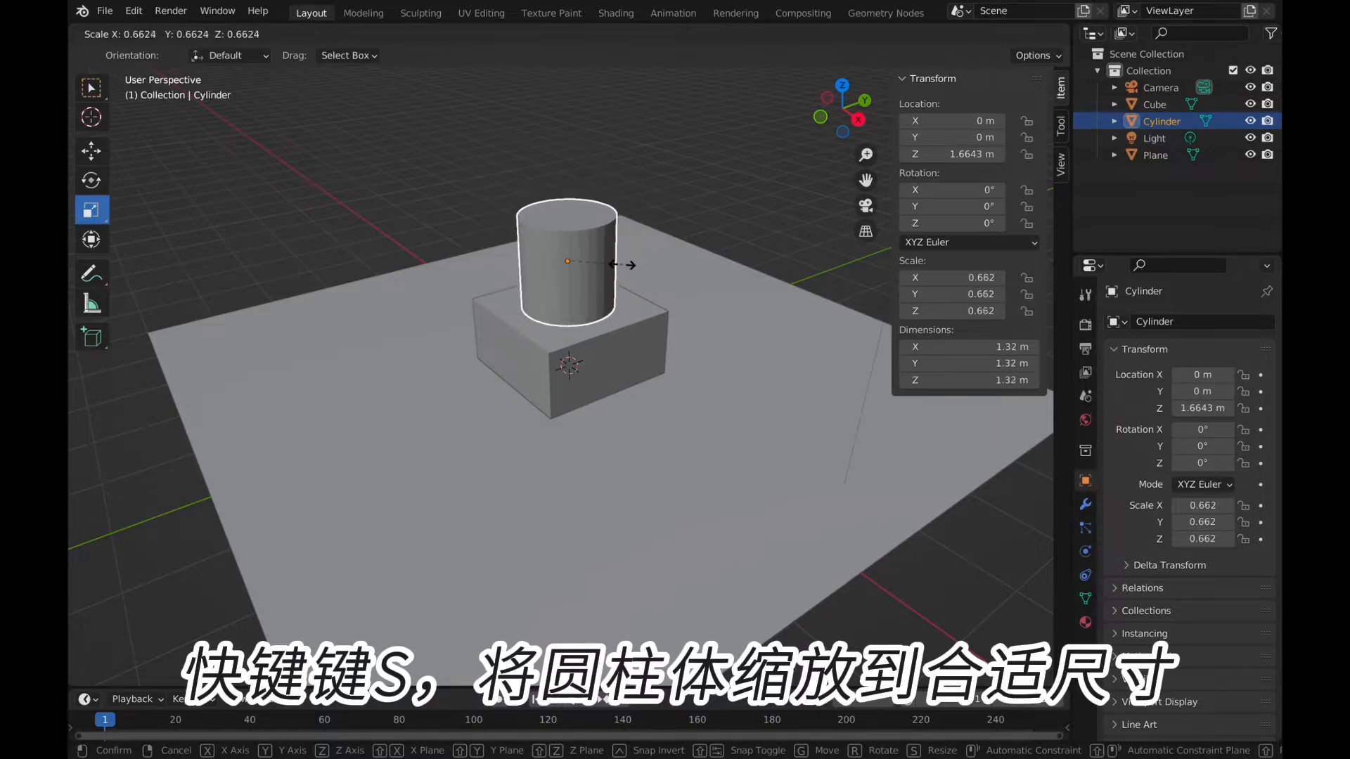
left_click(623, 267)
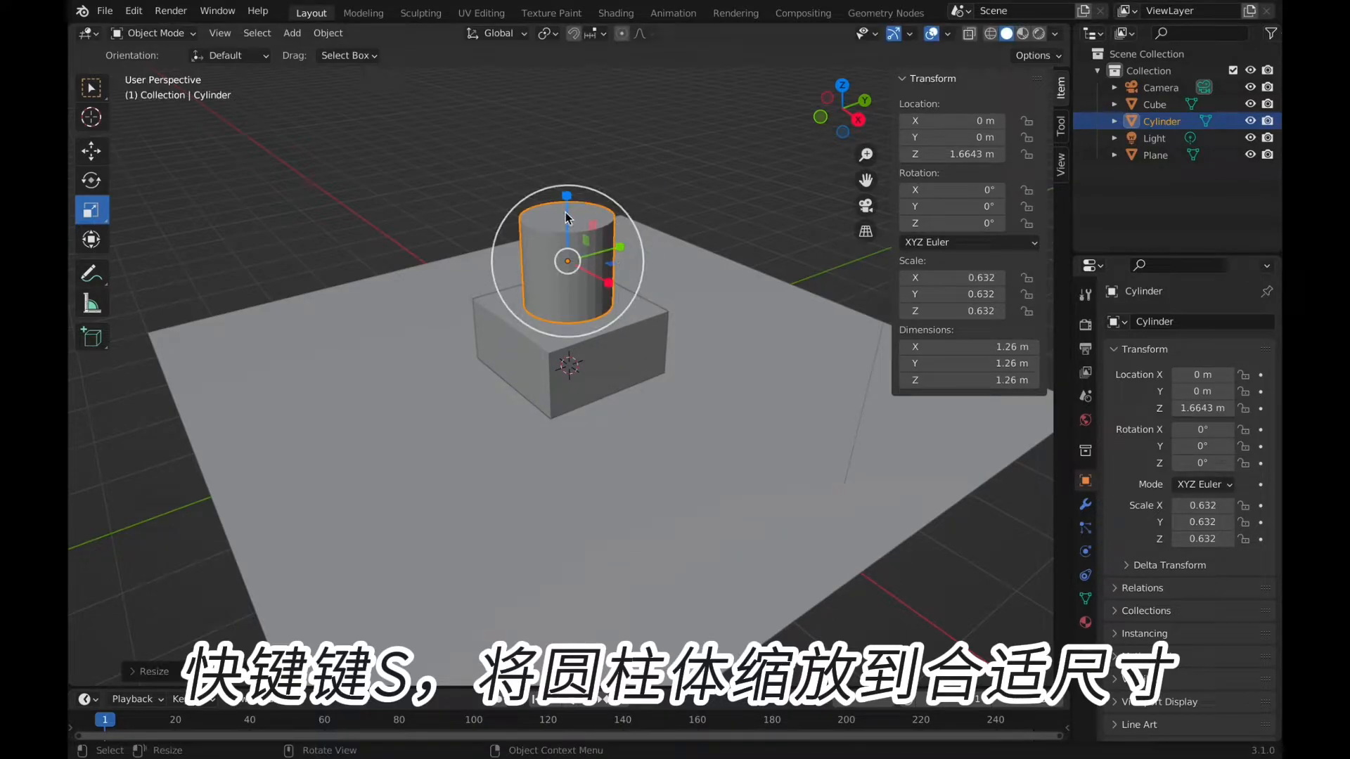
mouse_move(569, 215)
left_mouse_down()
mouse_move(567, 237)
mouse_move(568, 225)
left_mouse_up()
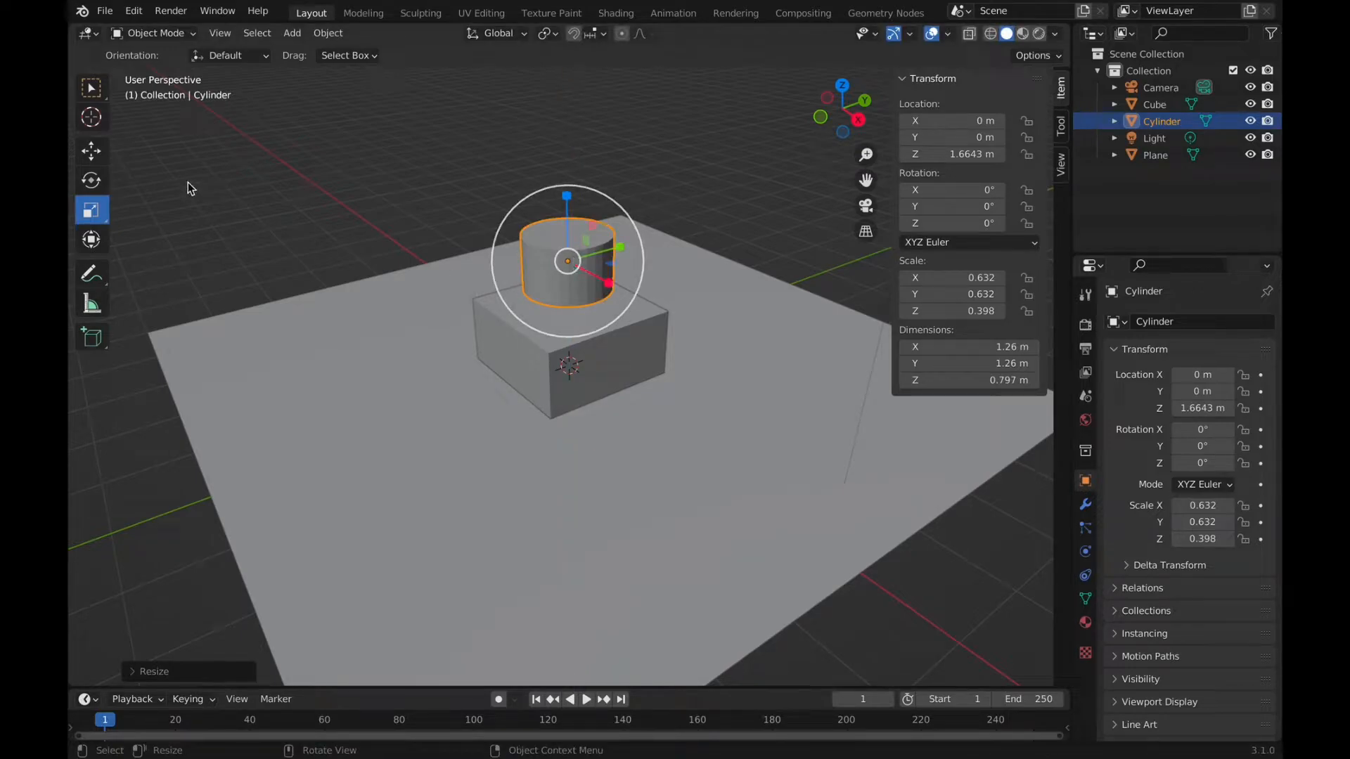
- Lower the cylinder along Z to about 1.08 m so its base sinks into the cube
left_click(91, 150)
left_click_drag(566, 210, 572, 254)
left_click(755, 232)
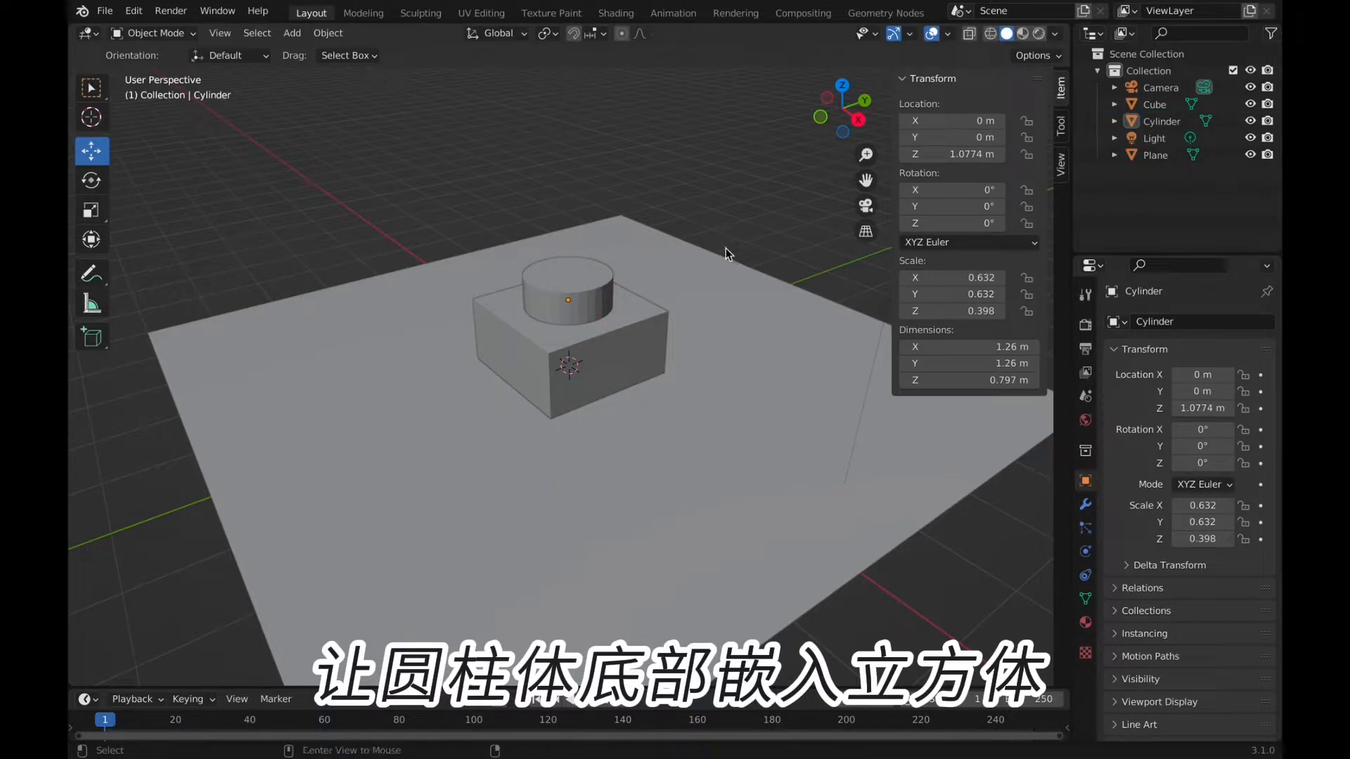
- Add a Boolean modifier to the cylinder, set to Union with the Cube as its operand object
mouse_move(692, 248)
middle_mouse_down()
mouse_move(641, 293)
mouse_move(585, 290)
mouse_move(491, 239)
mouse_move(661, 274)
mouse_move(687, 253)
middle_mouse_up()
left_click(619, 311)
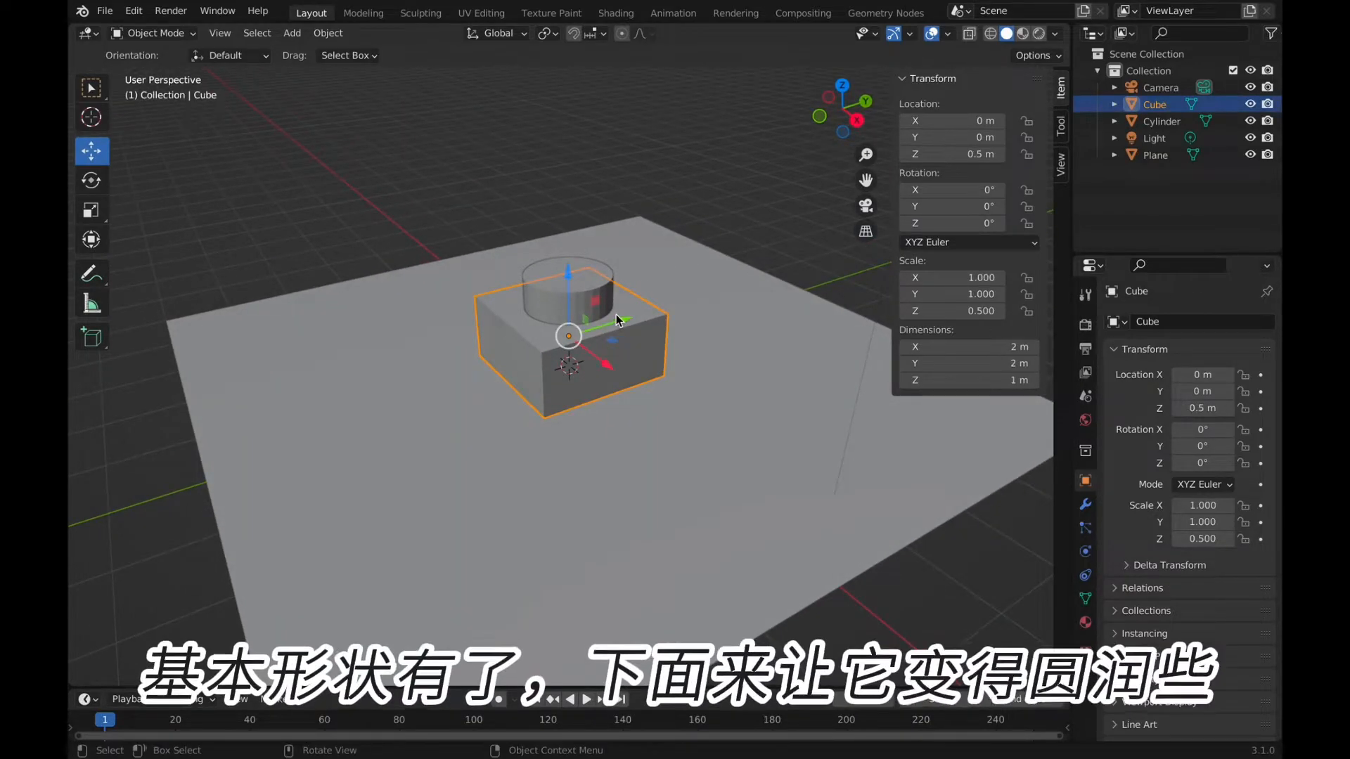
left_click(597, 297)
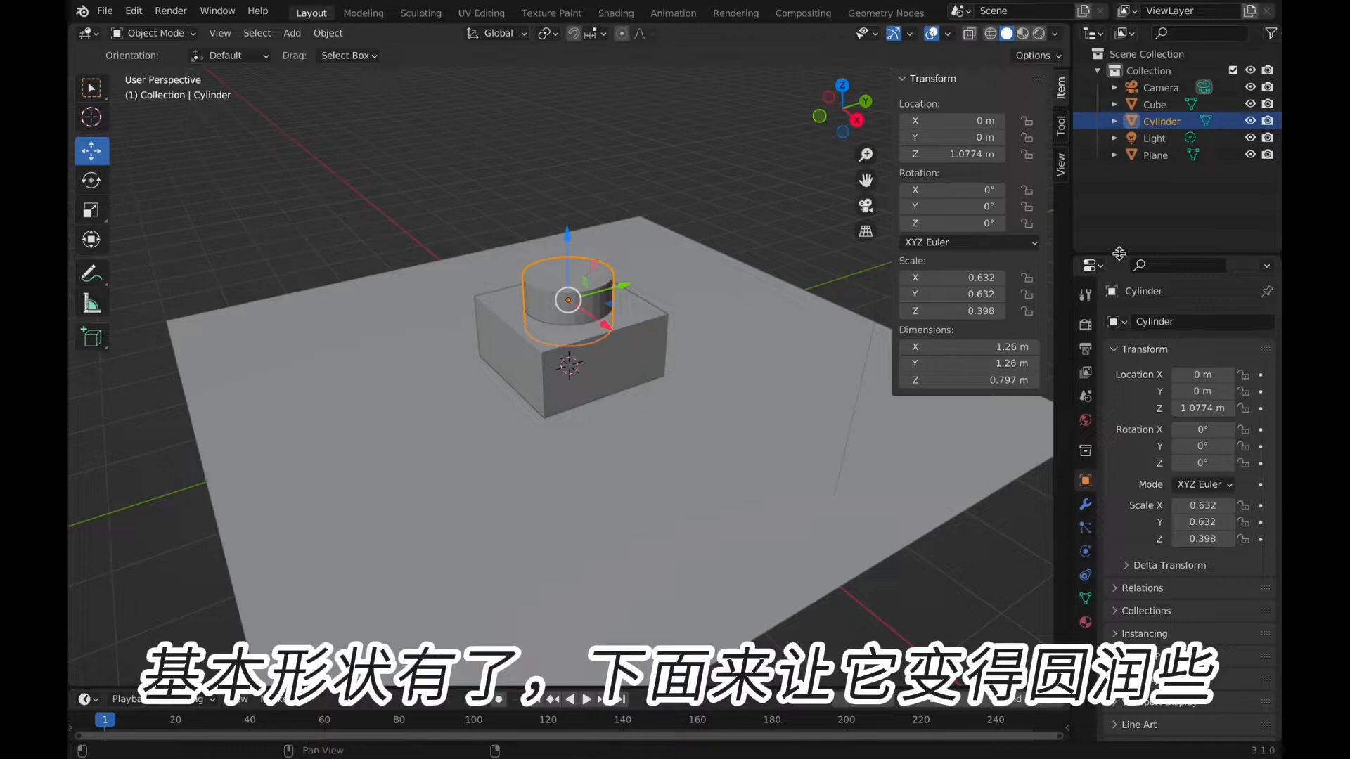
left_click(1086, 504)
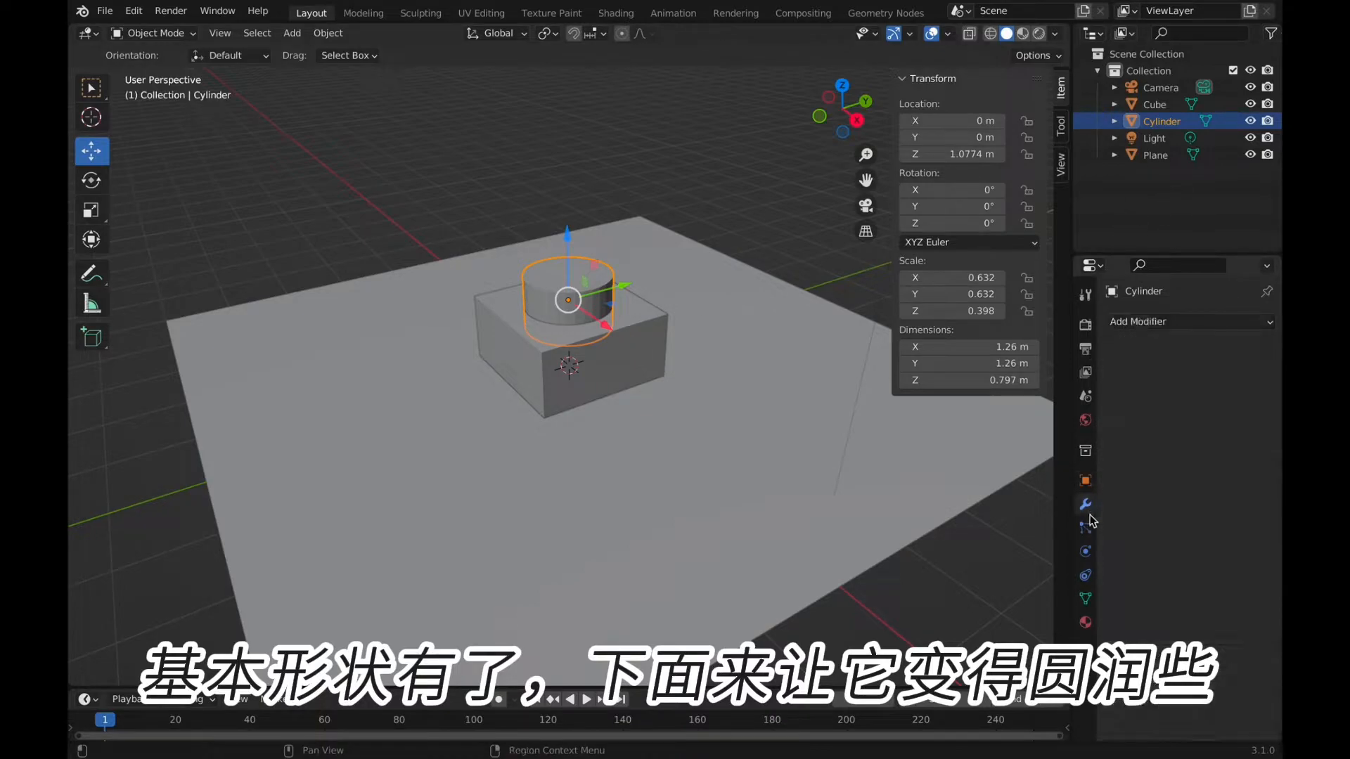
left_click(1152, 323)
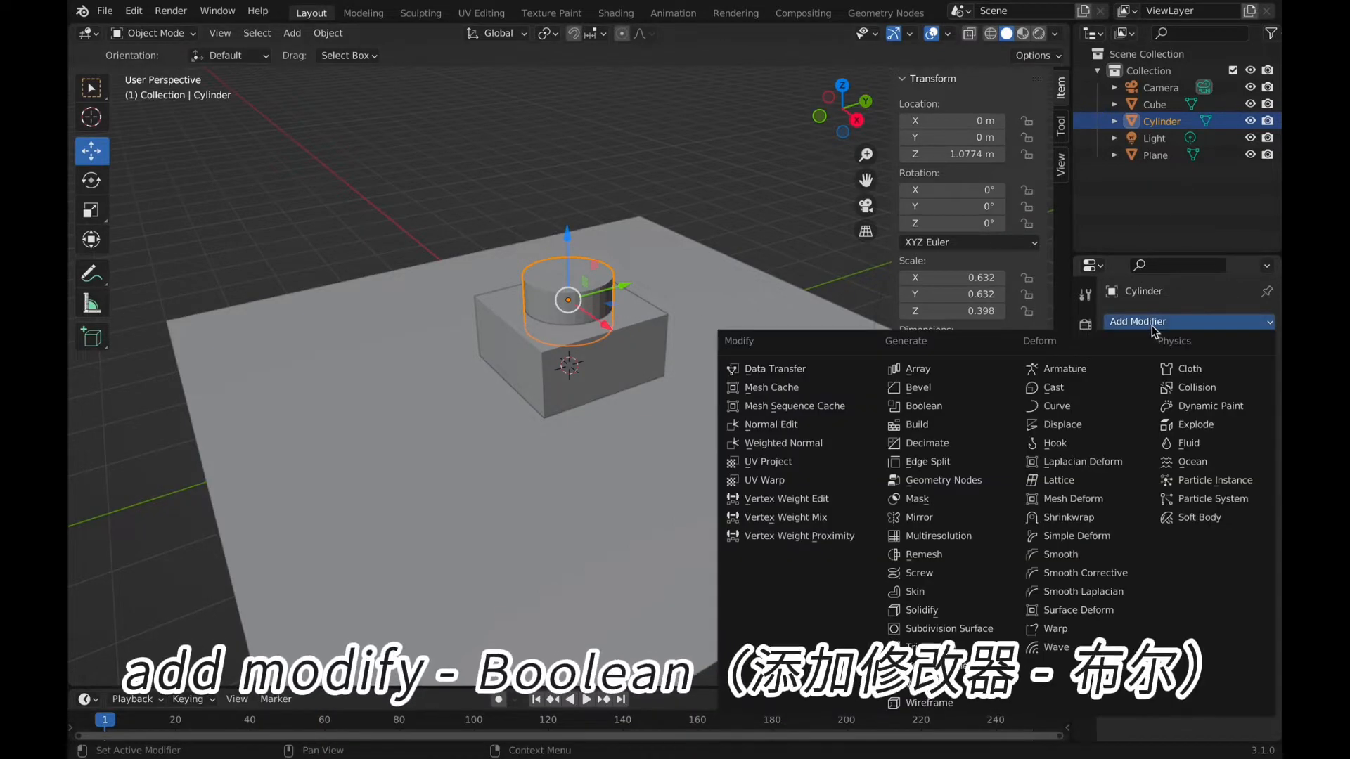
left_click(922, 406)
left_click(1198, 378)
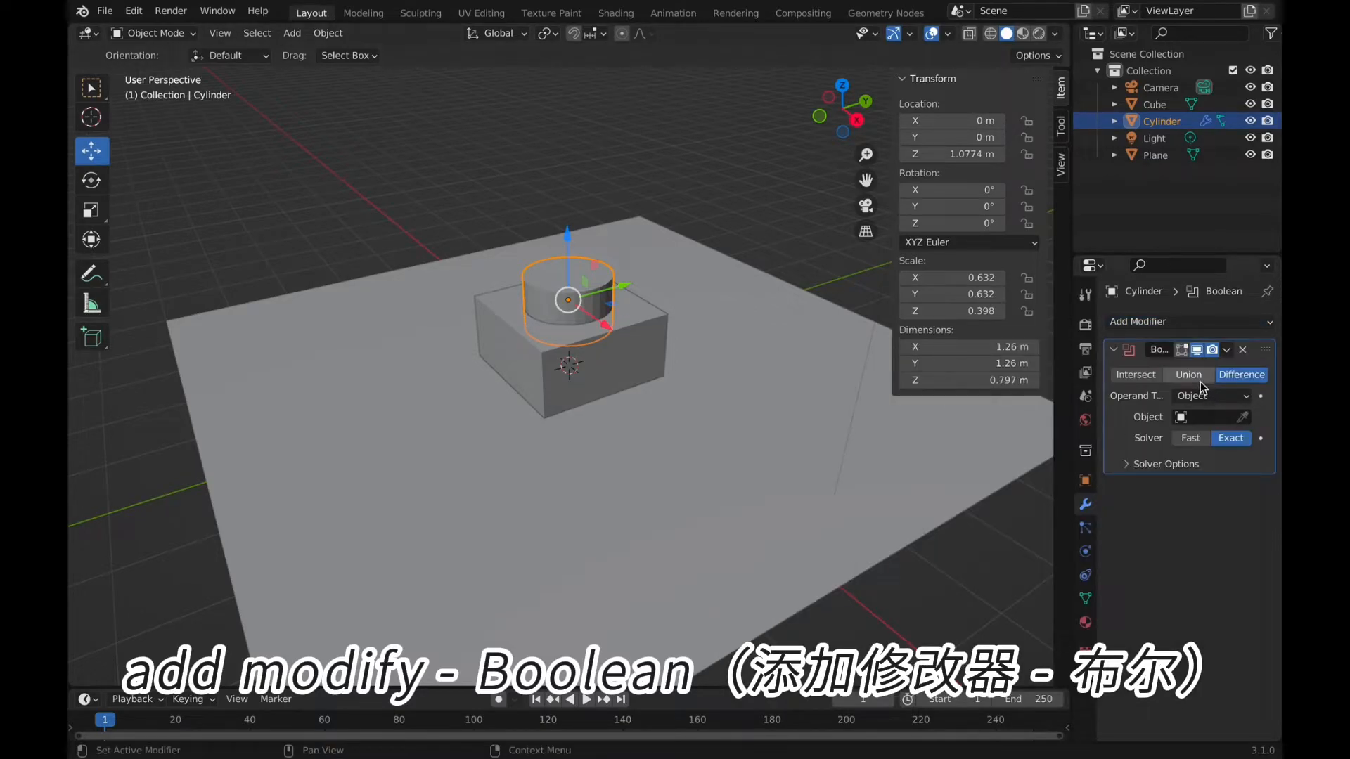
left_click(1239, 399)
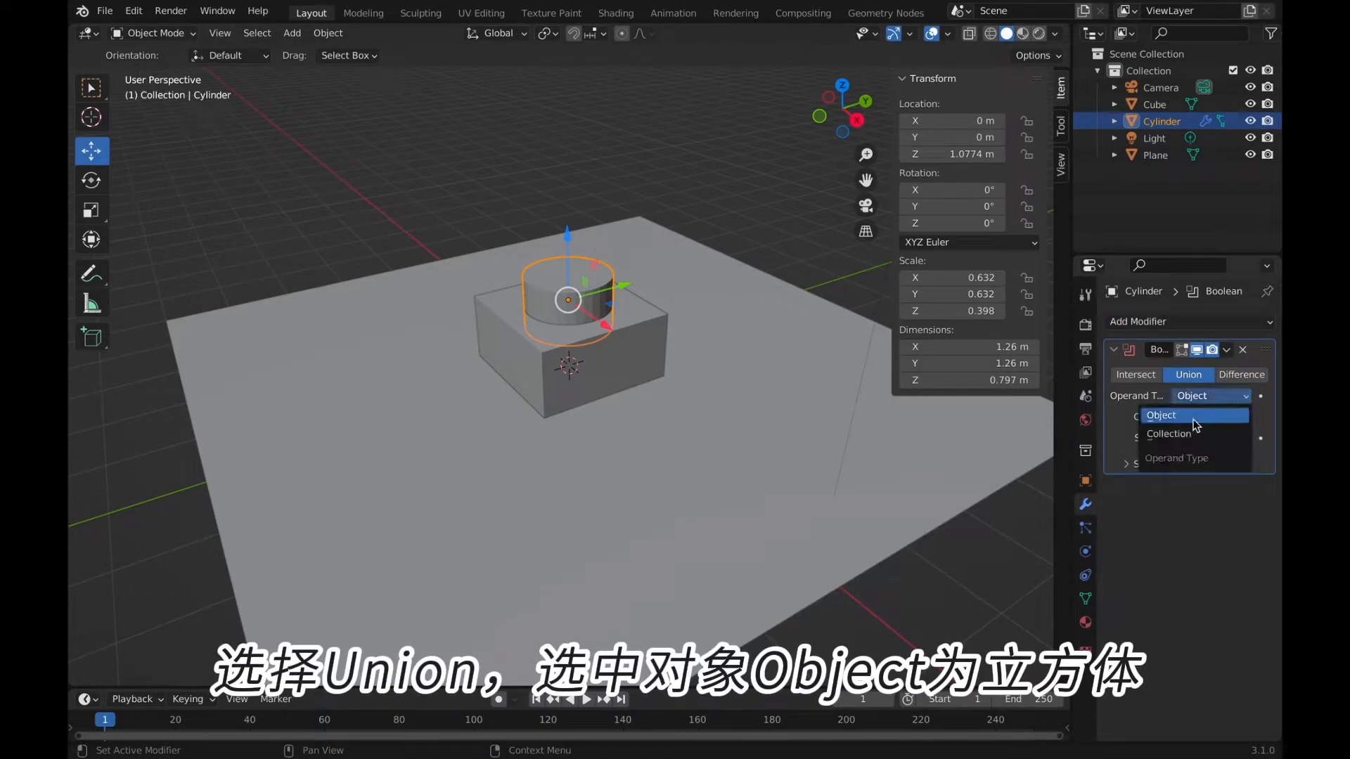
left_click(1208, 415)
left_click(1211, 419)
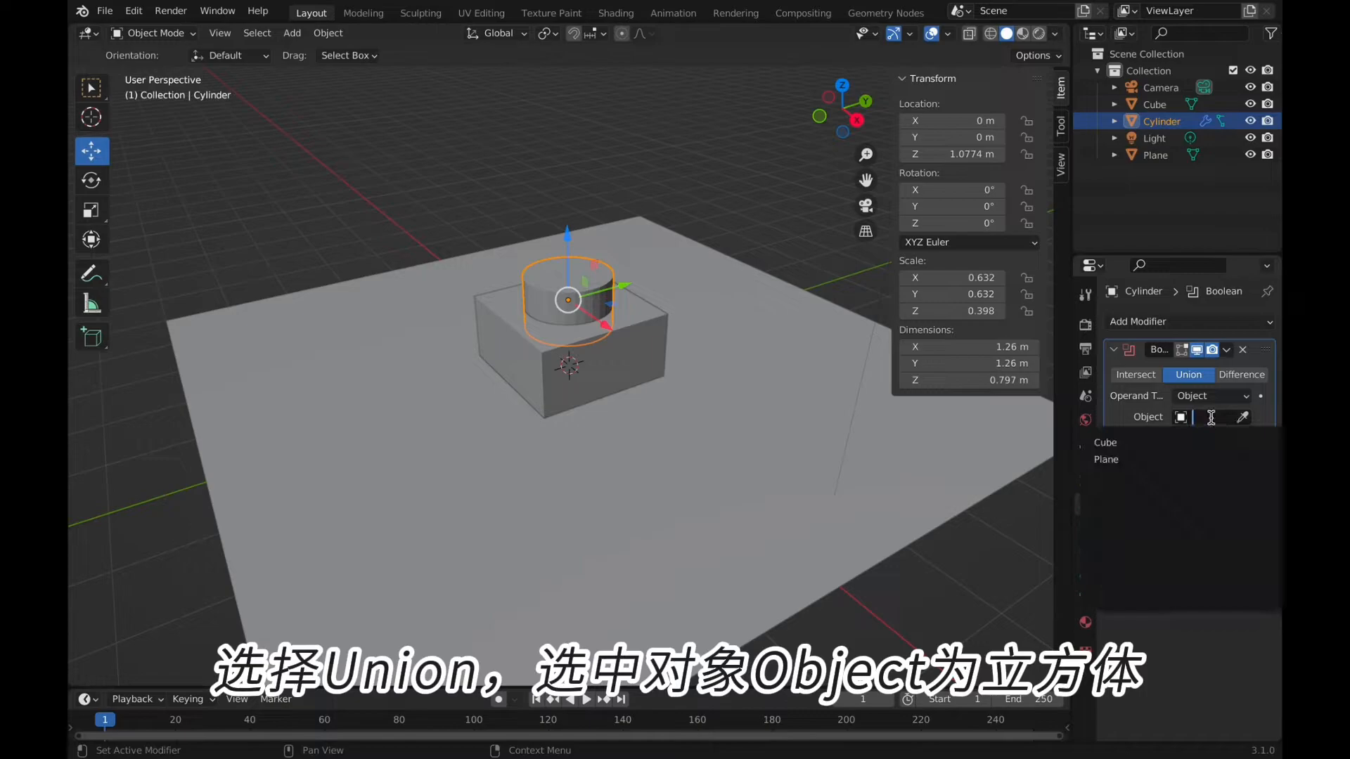
left_click(1120, 444)
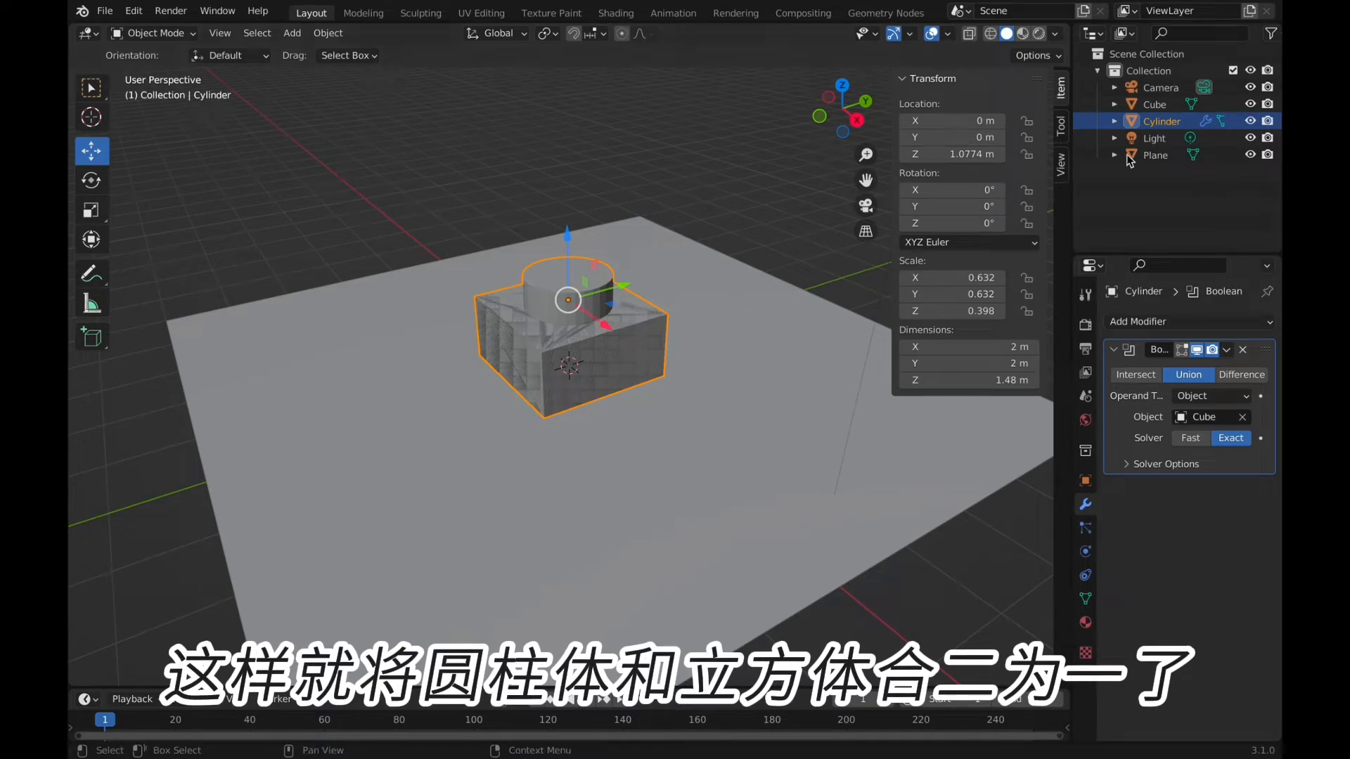
- Hide the original cube in the viewport and reselect the merged cylinder object
left_click(1250, 104)
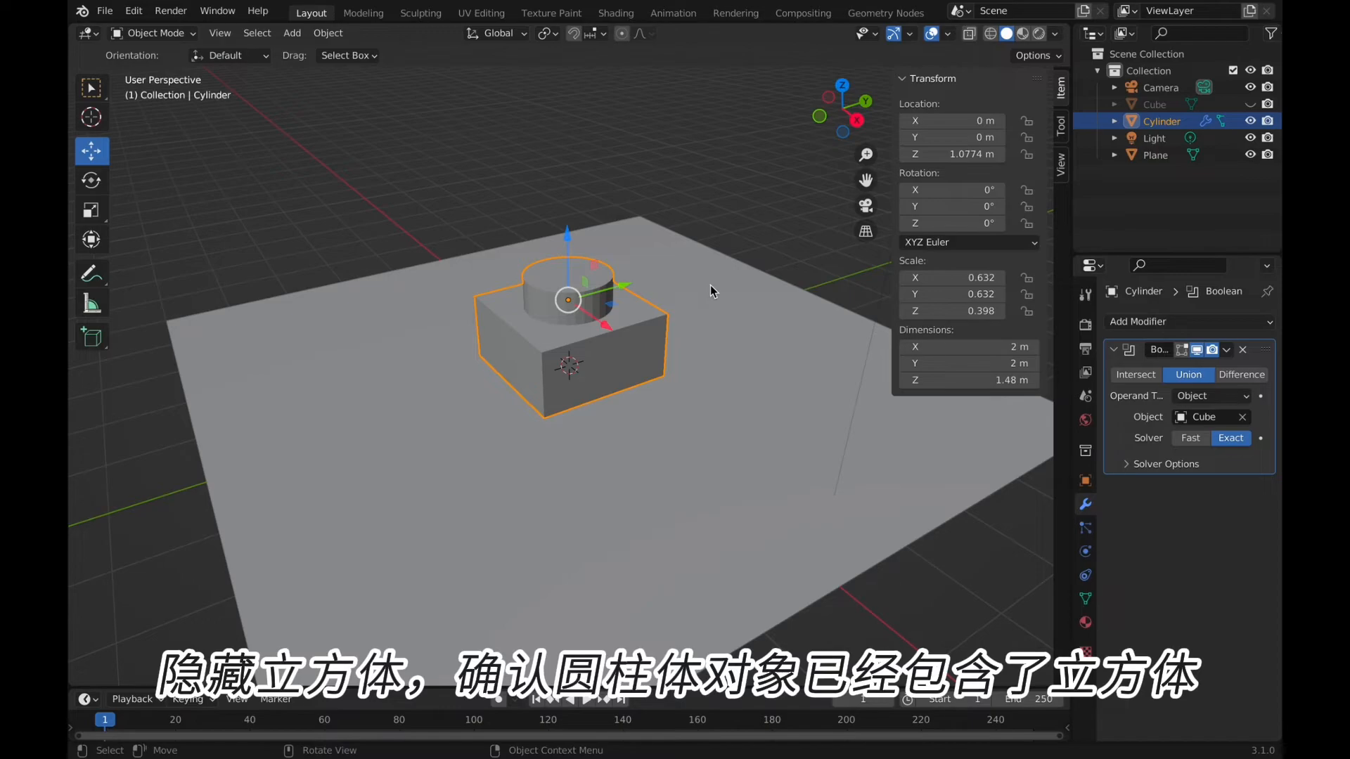
left_click(747, 232)
mouse_move(703, 307)
middle_mouse_down()
mouse_move(656, 309)
mouse_move(635, 283)
mouse_move(708, 302)
middle_mouse_up()
left_click(601, 293)
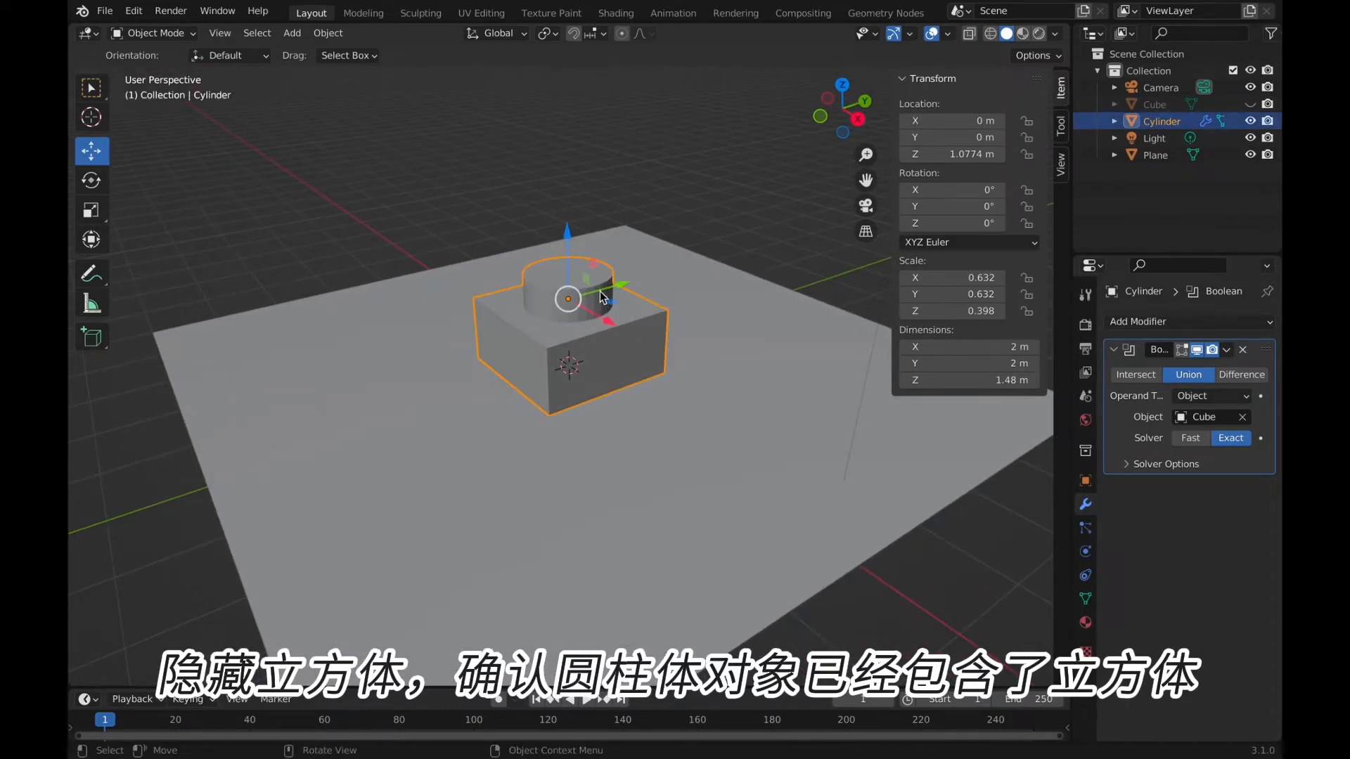
- Apply the cylinder's Boolean modifier and delete the hidden cube from the scene
left_click(1227, 350)
left_click(1194, 373)
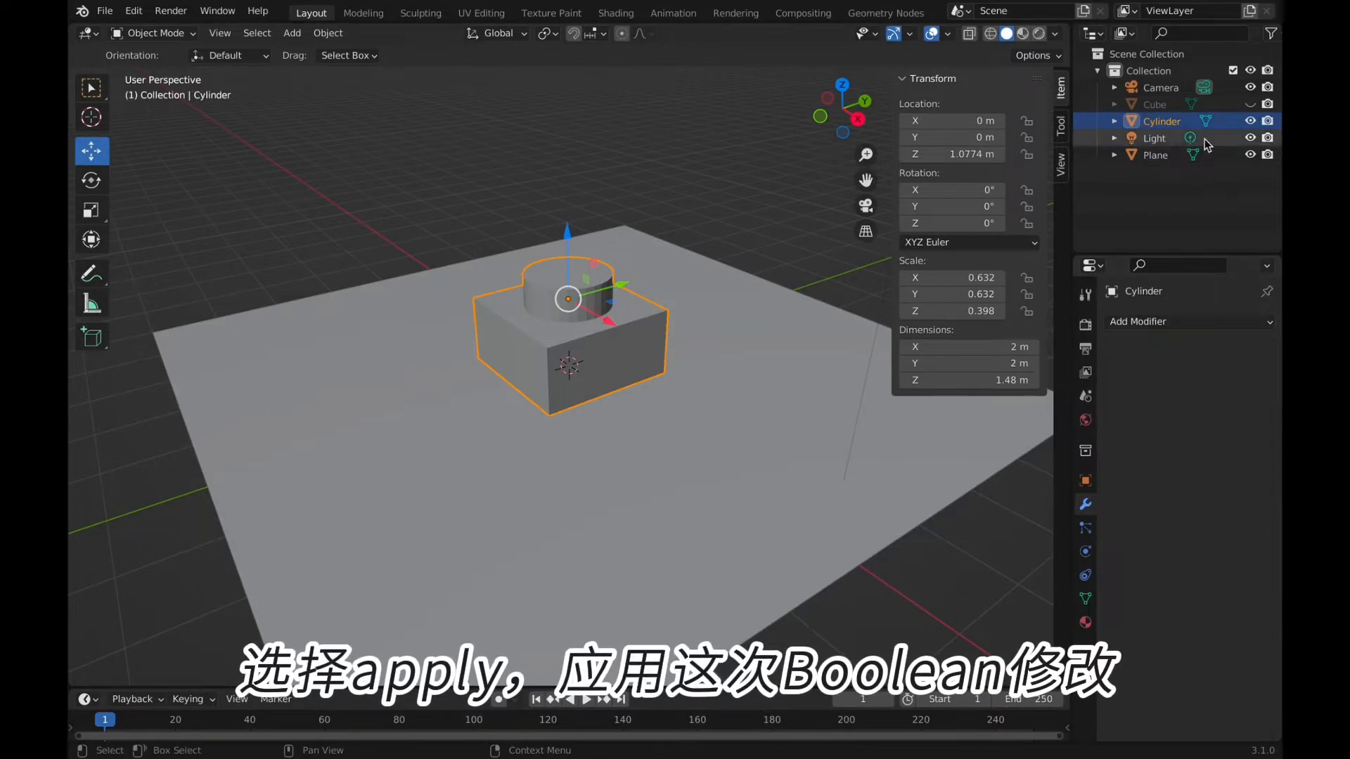
left_click(1164, 104)
right_click(1163, 104)
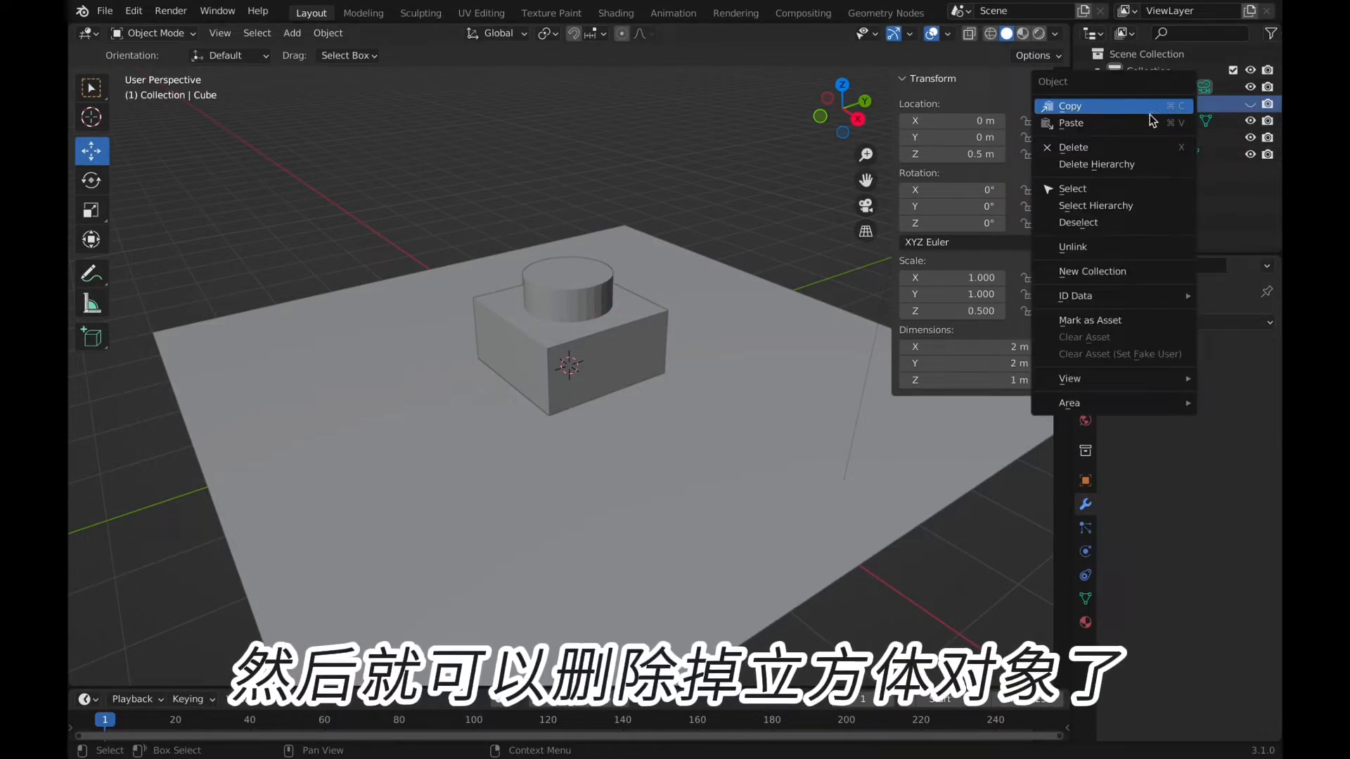
left_click(1120, 147)
left_click(867, 328)
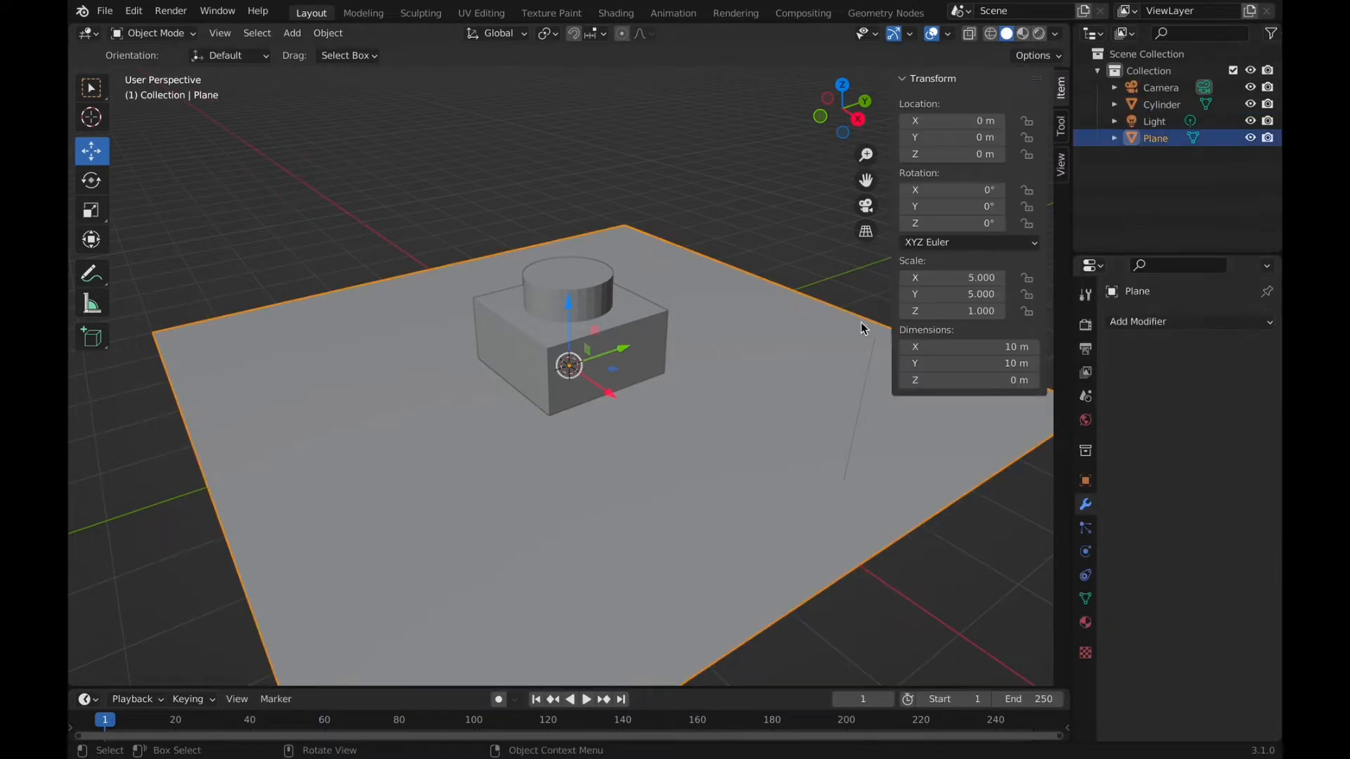
- Add a Bevel modifier to the merged cylinder object
left_click(563, 293)
left_click(1198, 325)
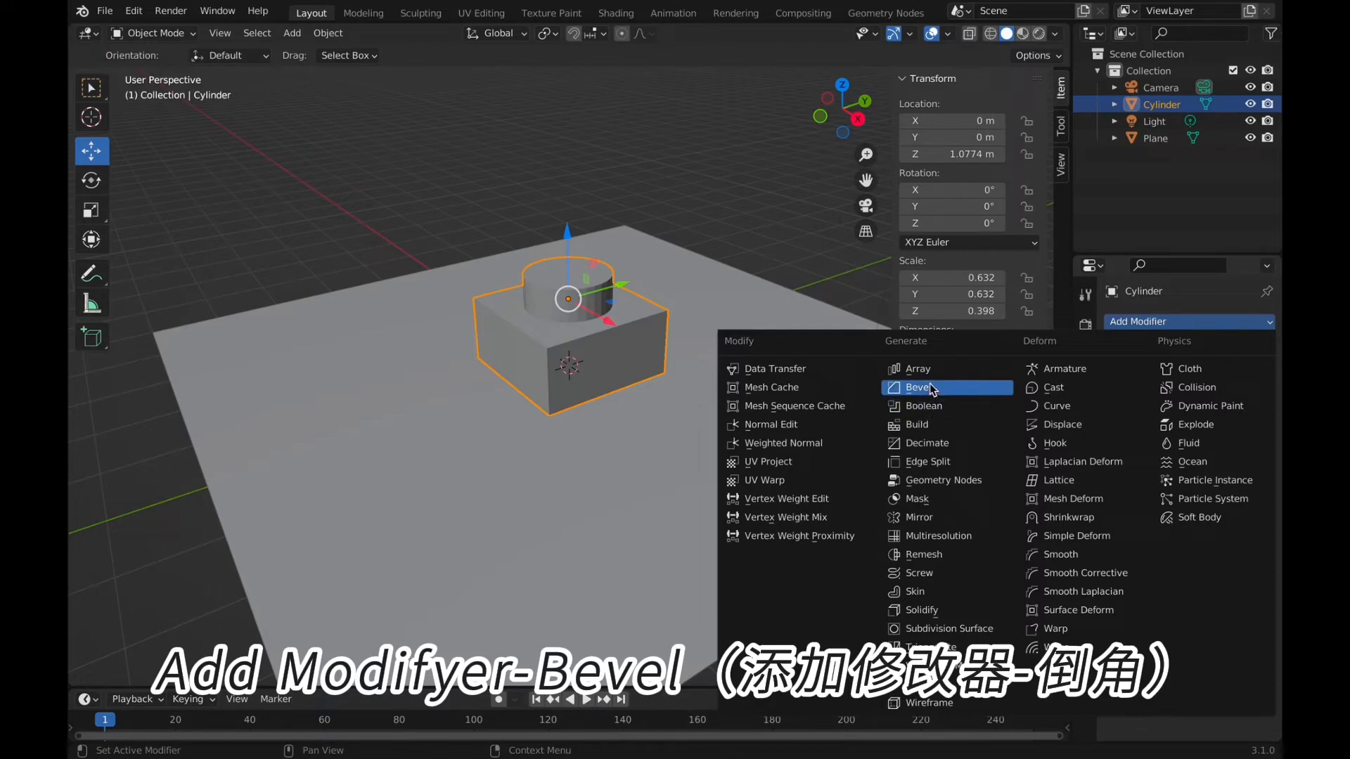
left_click(927, 387)
scroll(678, 315, "down", 3)
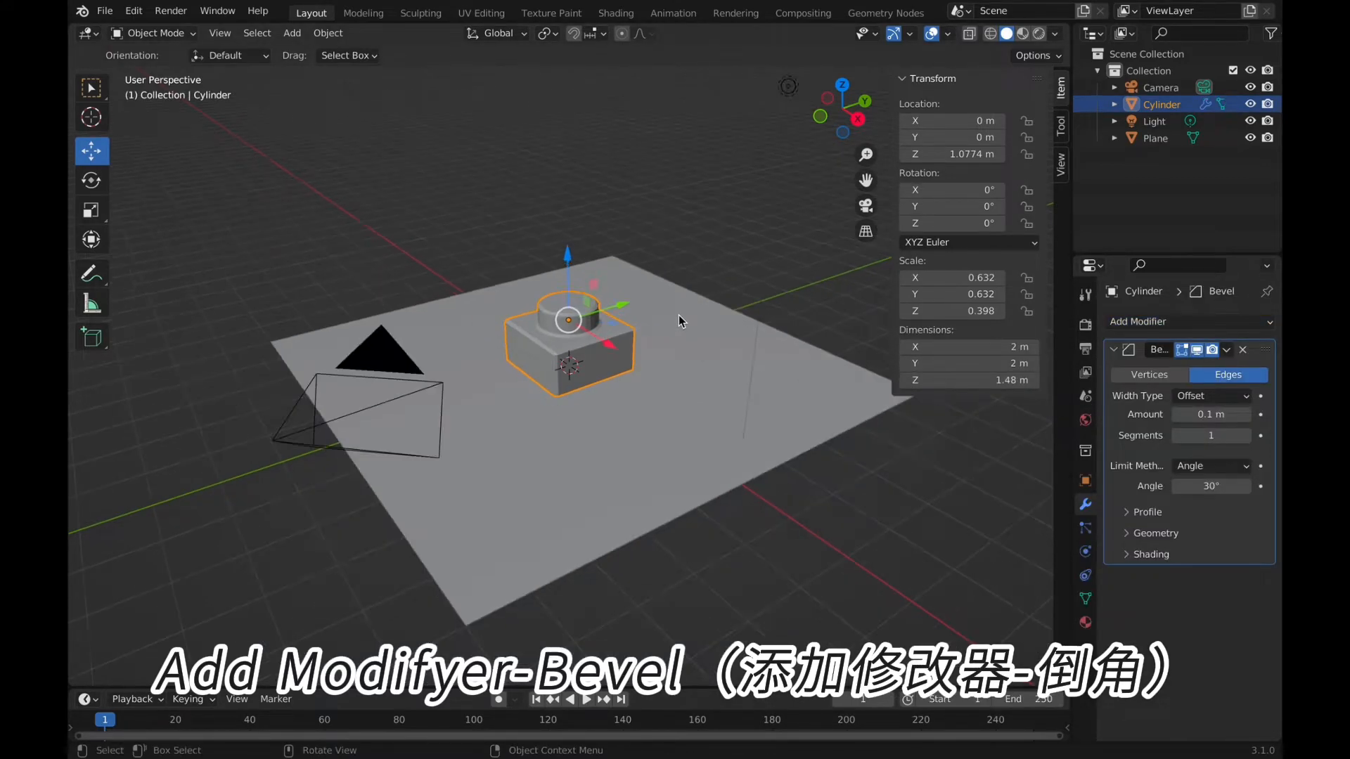
scroll(678, 315, "up", 8)
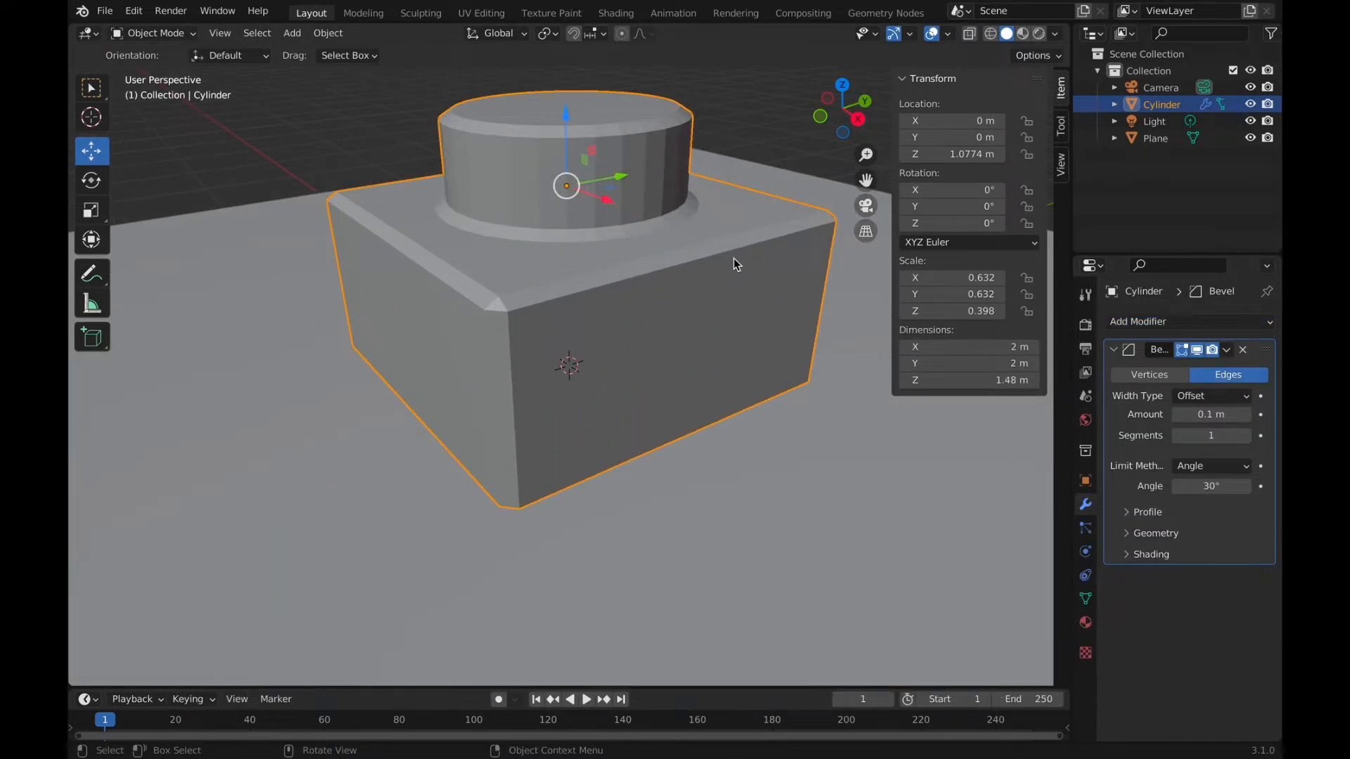
- Set the Bevel modifier's segments to 10 to round the edges
scroll(733, 259, "down", 2)
left_click(1245, 437)
left_click(1245, 437)
left_click(1244, 438)
left_click(1245, 437)
left_click(1245, 438)
left_click(1245, 438)
left_click(1245, 438)
left_click(1246, 438)
left_click(1246, 438)
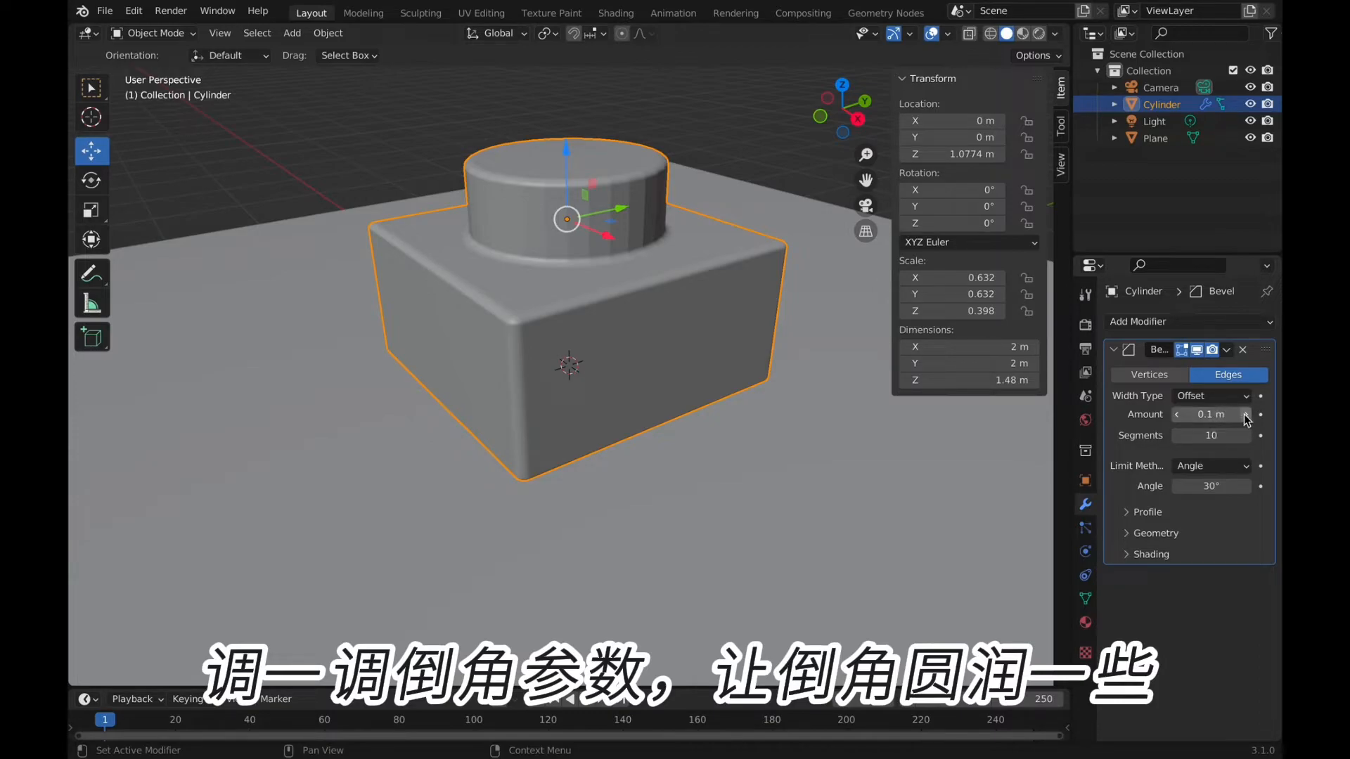
- Adjust the Bevel modifier's amount to 0.09 m
left_click(1246, 415)
left_click(1246, 415)
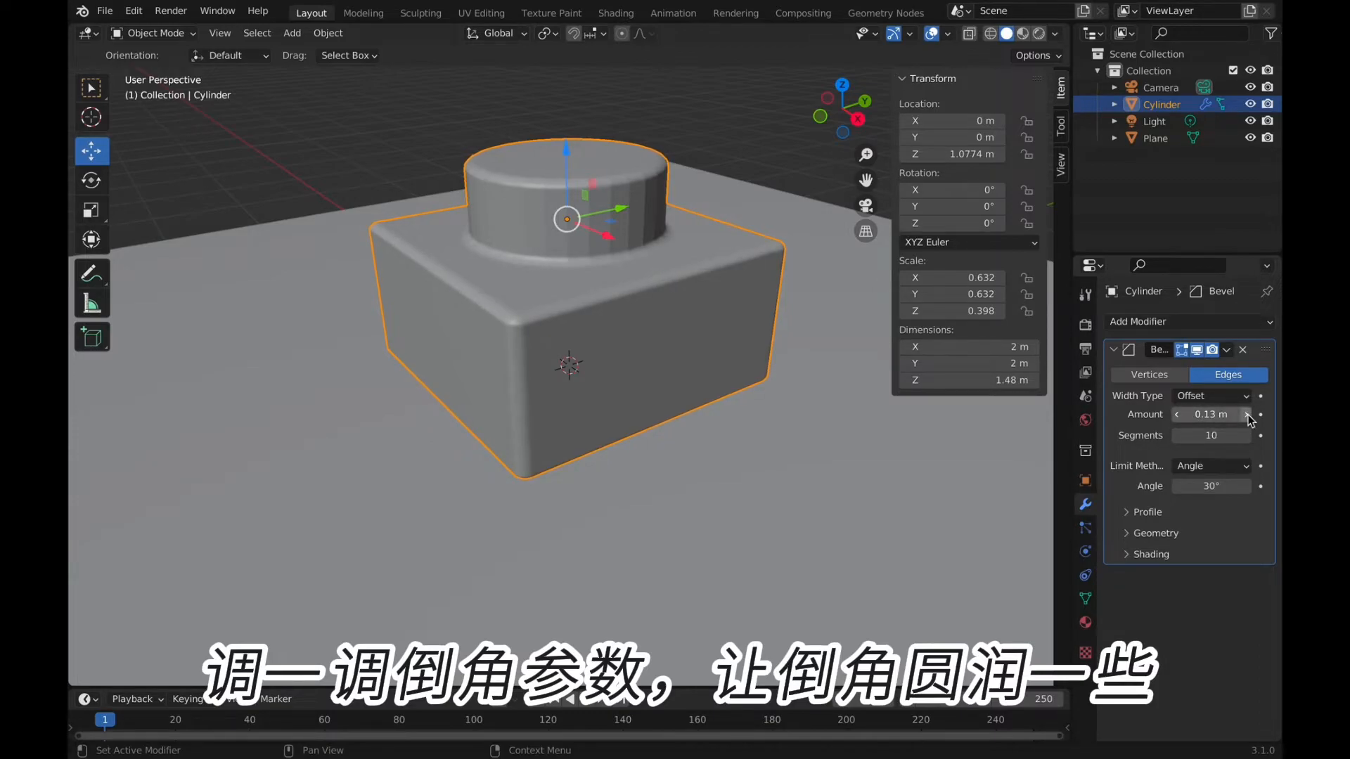
left_click(1177, 415)
left_click(1176, 415)
left_click(1176, 415)
left_click(1177, 415)
- Apply the merged object's scale and set its bevel amount to 0.04 m
left_click(328, 33)
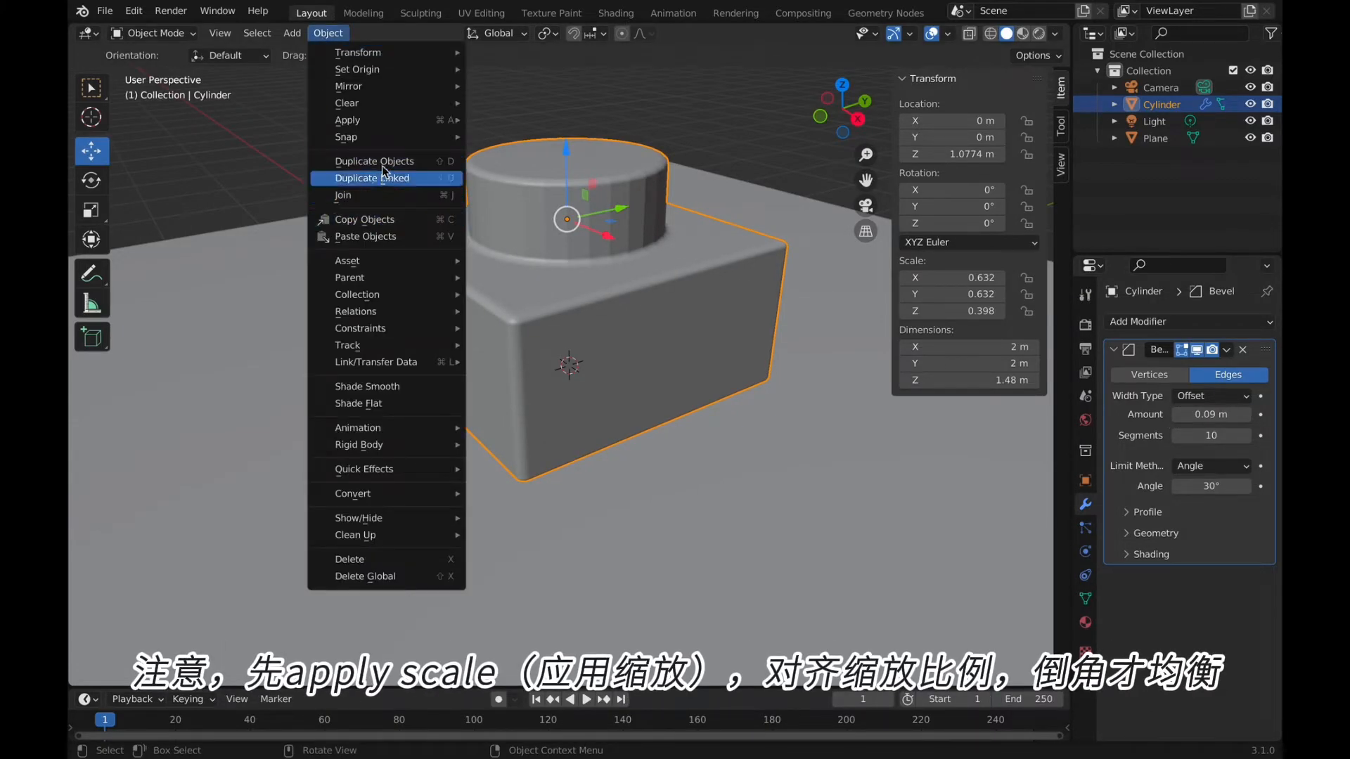
mouse_move(372, 120)
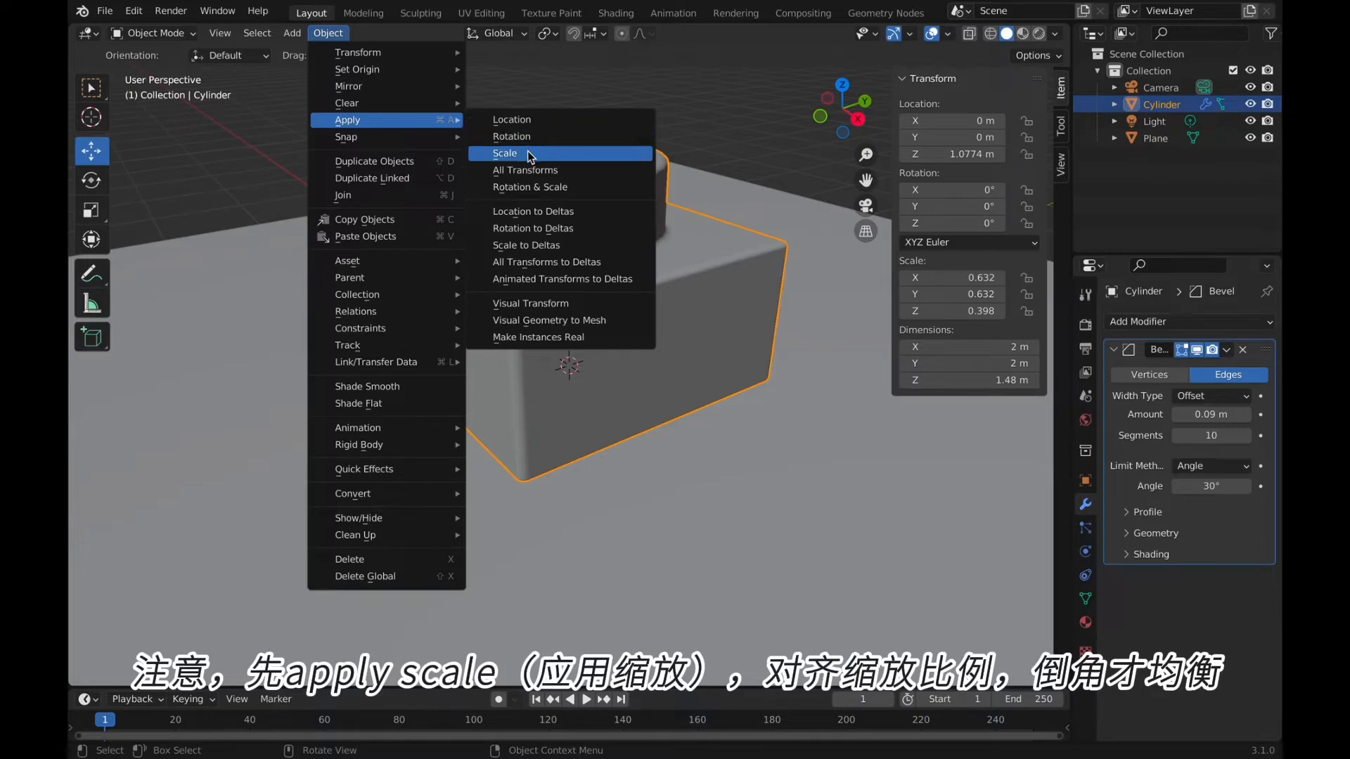
left_click(529, 152)
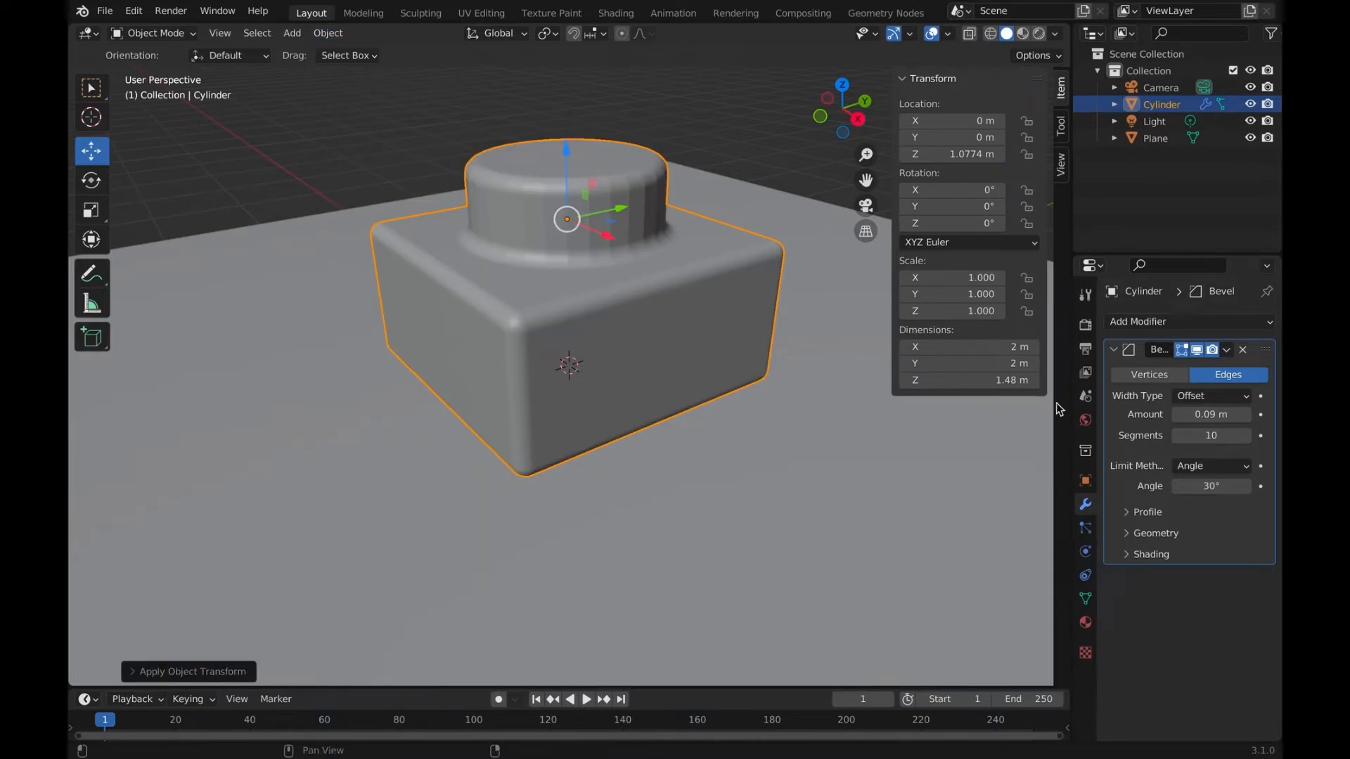
mouse_move(1227, 415)
left_mouse_down()
mouse_move(1189, 415)
mouse_move(1238, 416)
left_mouse_up()
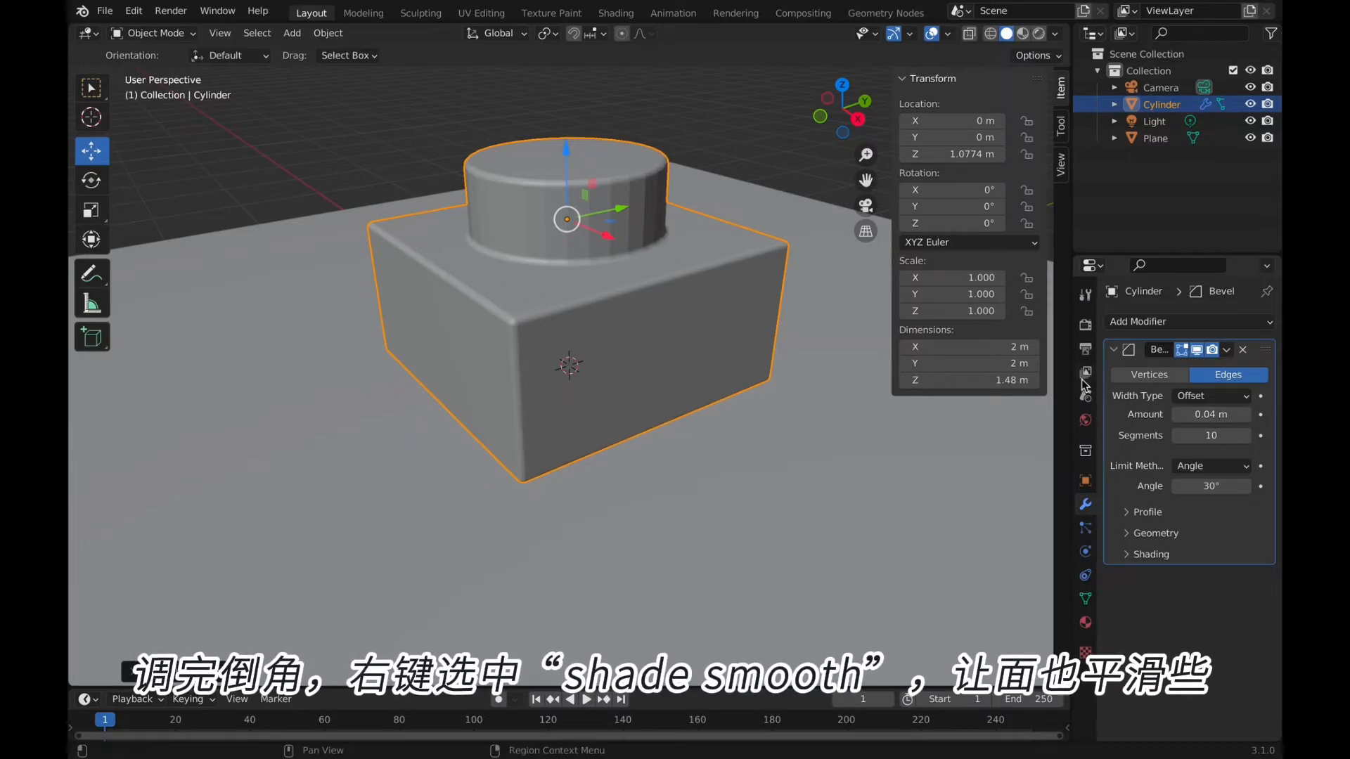
- Shade the merged object smooth and deselect it
right_click(540, 203)
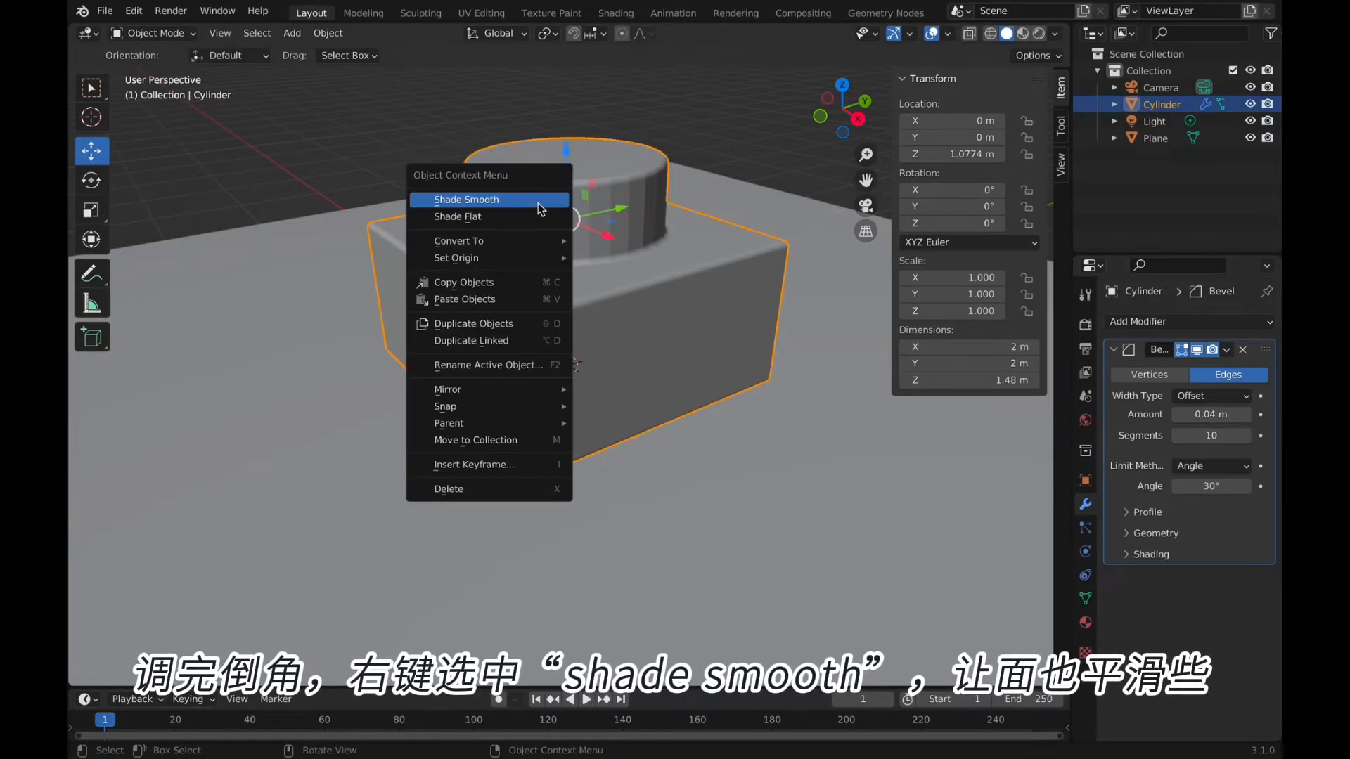
left_click(538, 202)
left_click(411, 176)
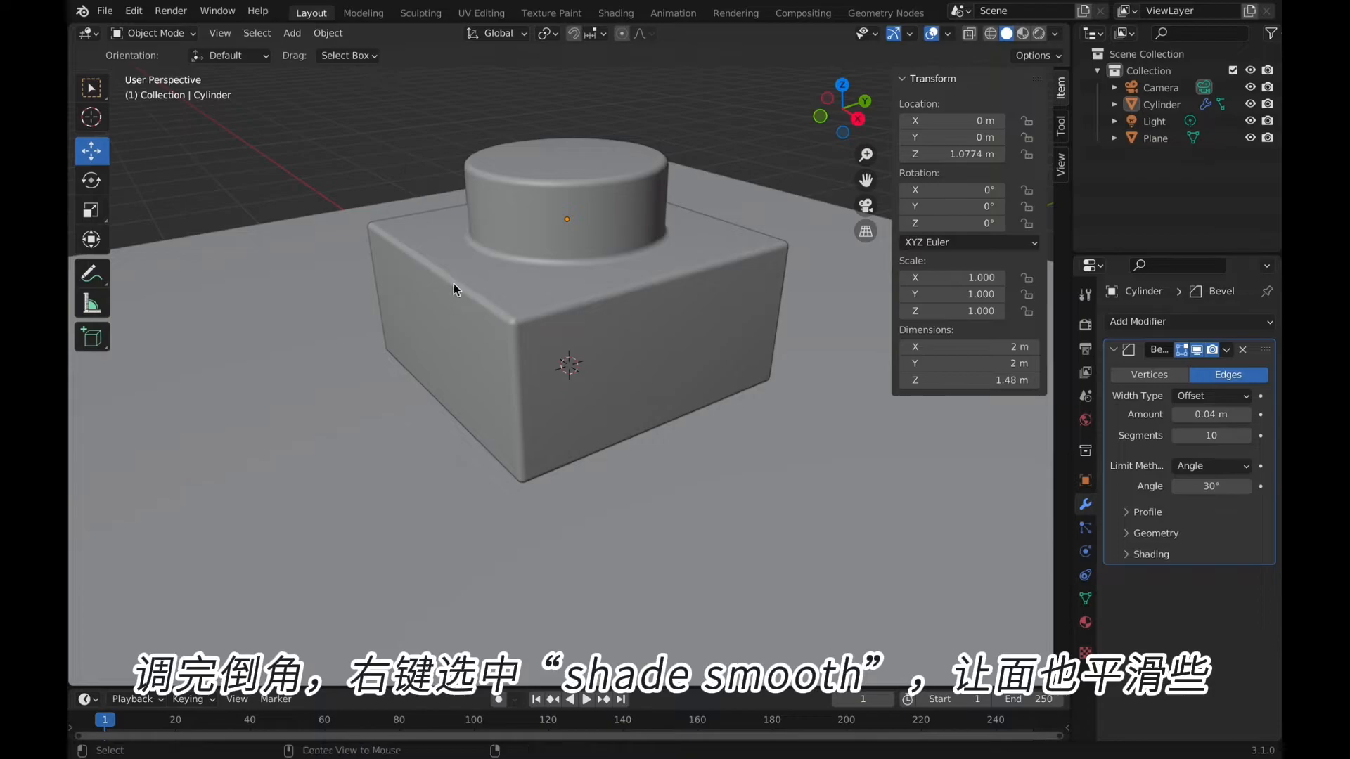
mouse_move(487, 277)
middle_mouse_down()
mouse_move(582, 320)
mouse_move(391, 244)
mouse_move(510, 278)
middle_mouse_up()
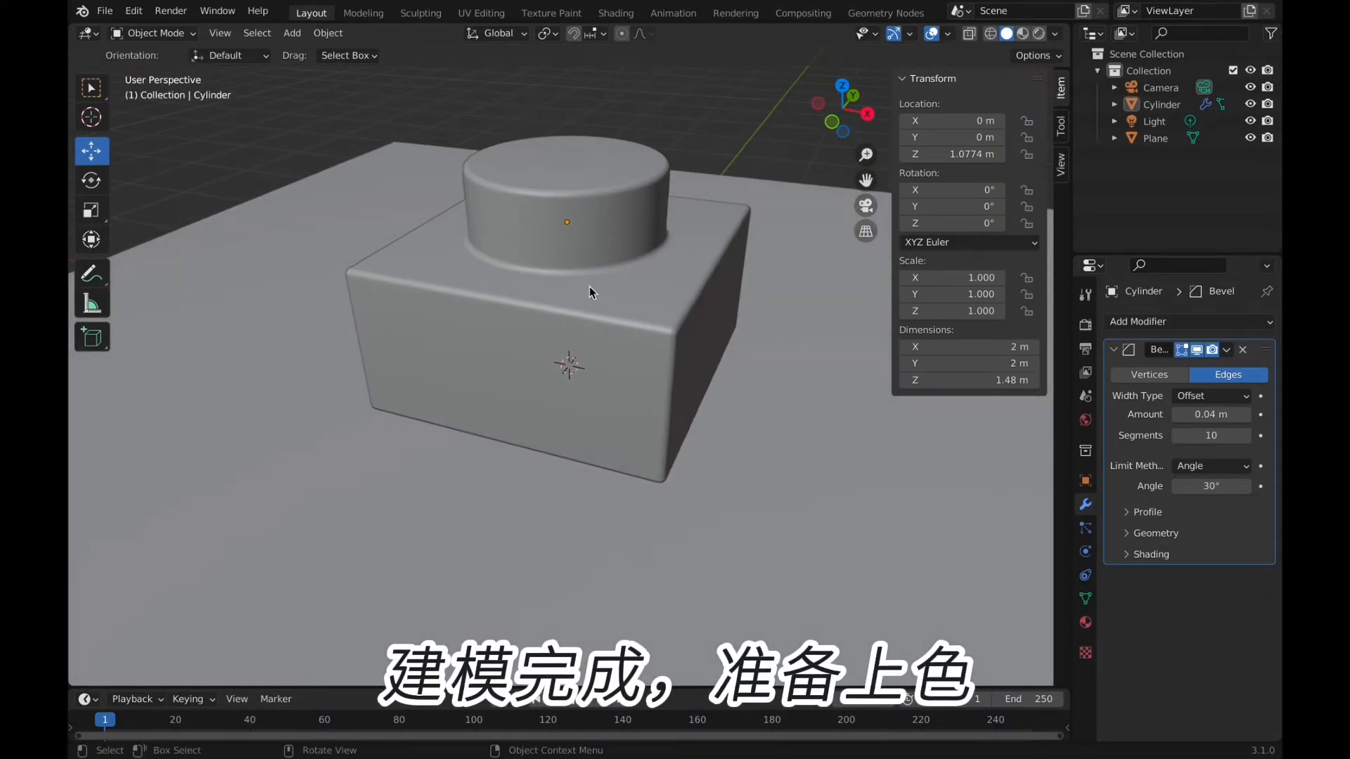
- Give the merged object a new material with a bright blue base color and show it in Material Preview shading
left_click(562, 287)
left_click(1086, 622)
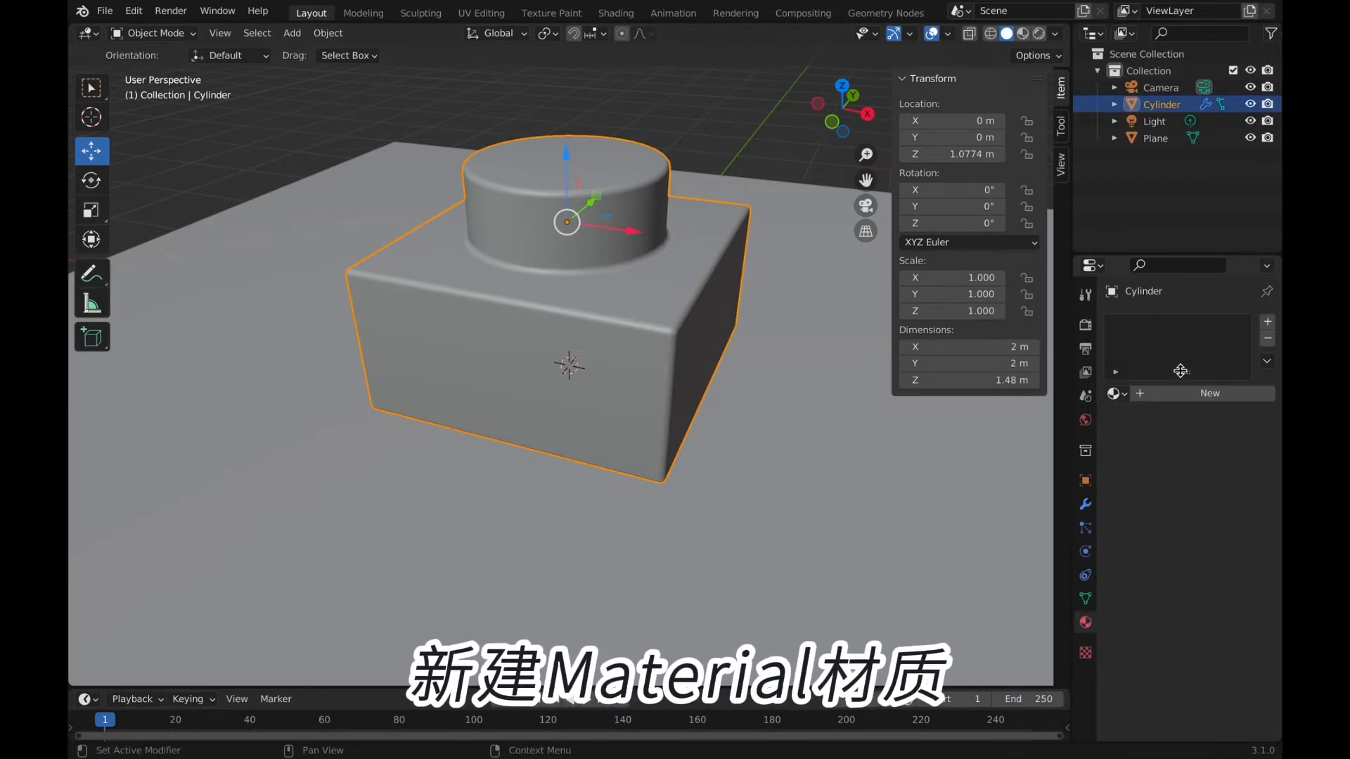
left_click(1184, 395)
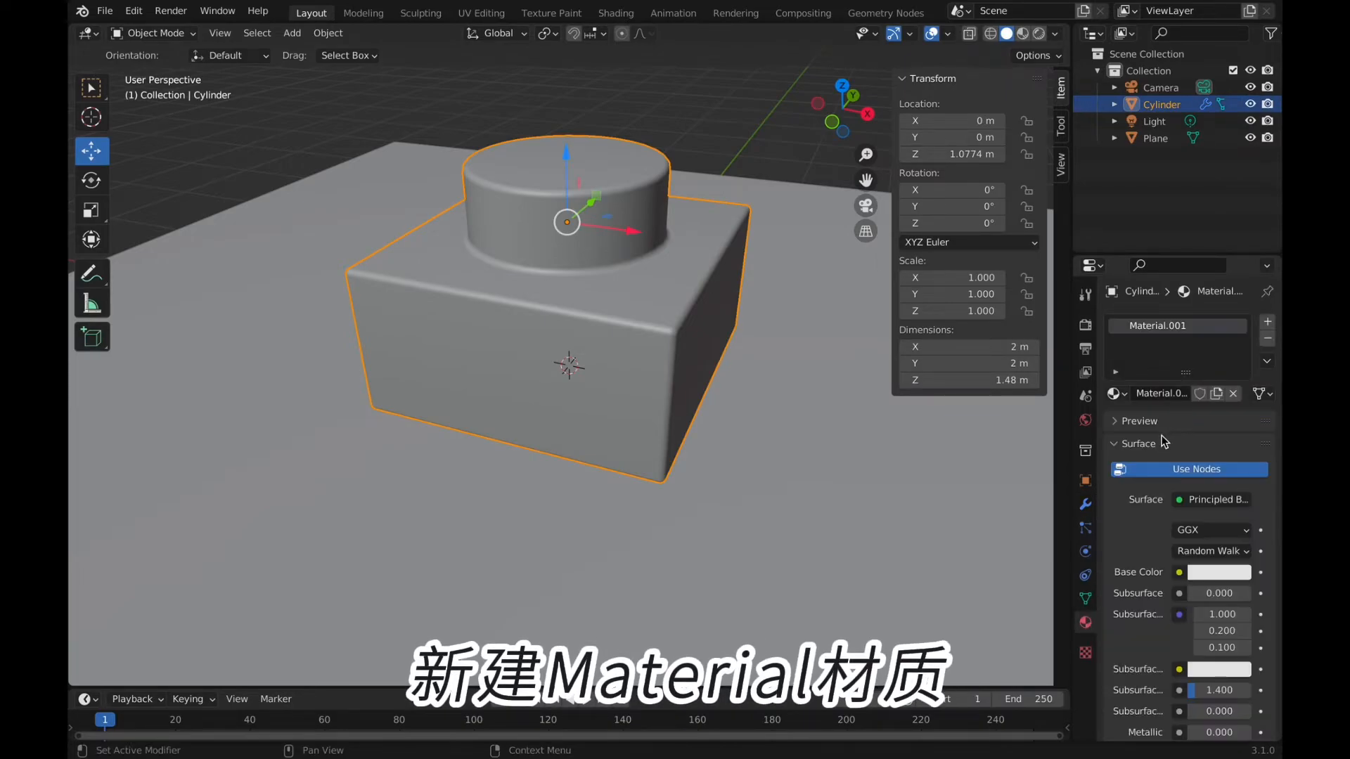
left_click(1207, 572)
left_click_drag(1183, 364, 1187, 355)
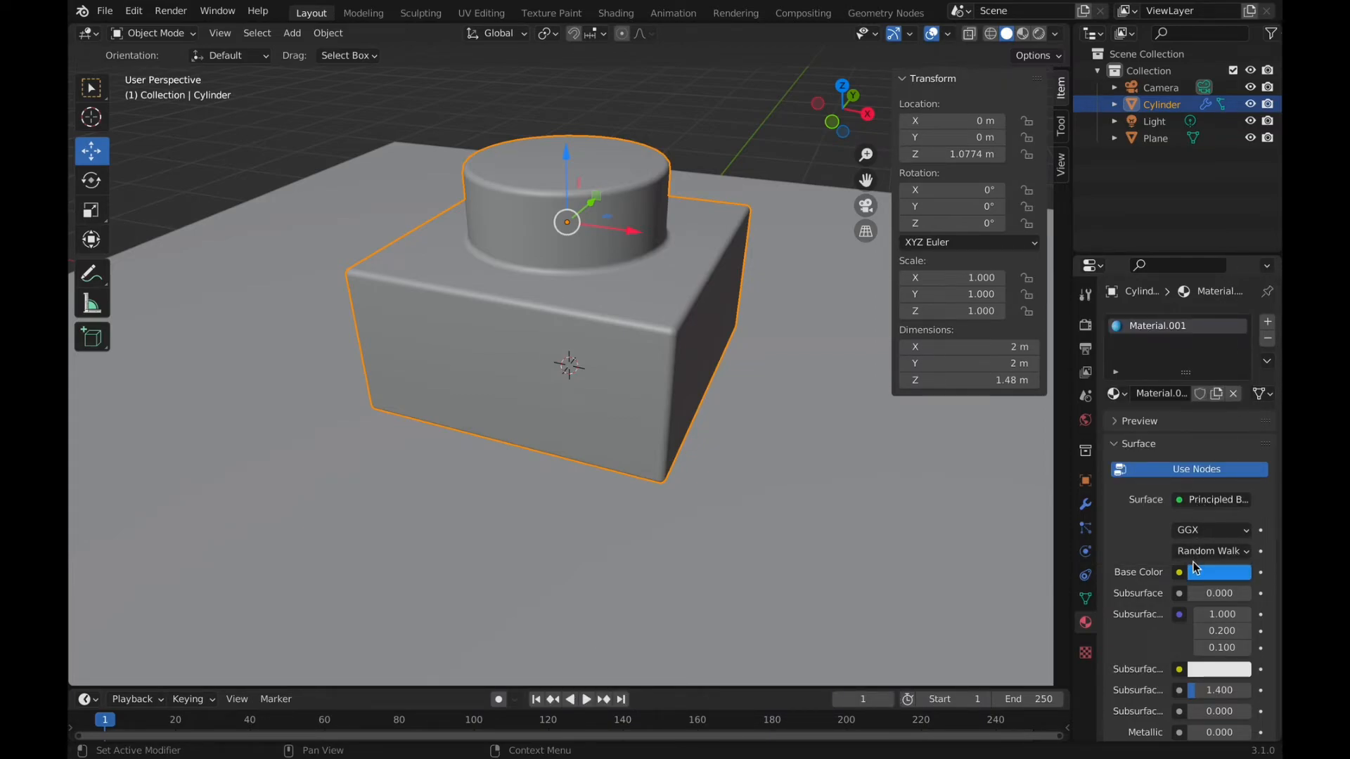
left_click(1023, 34)
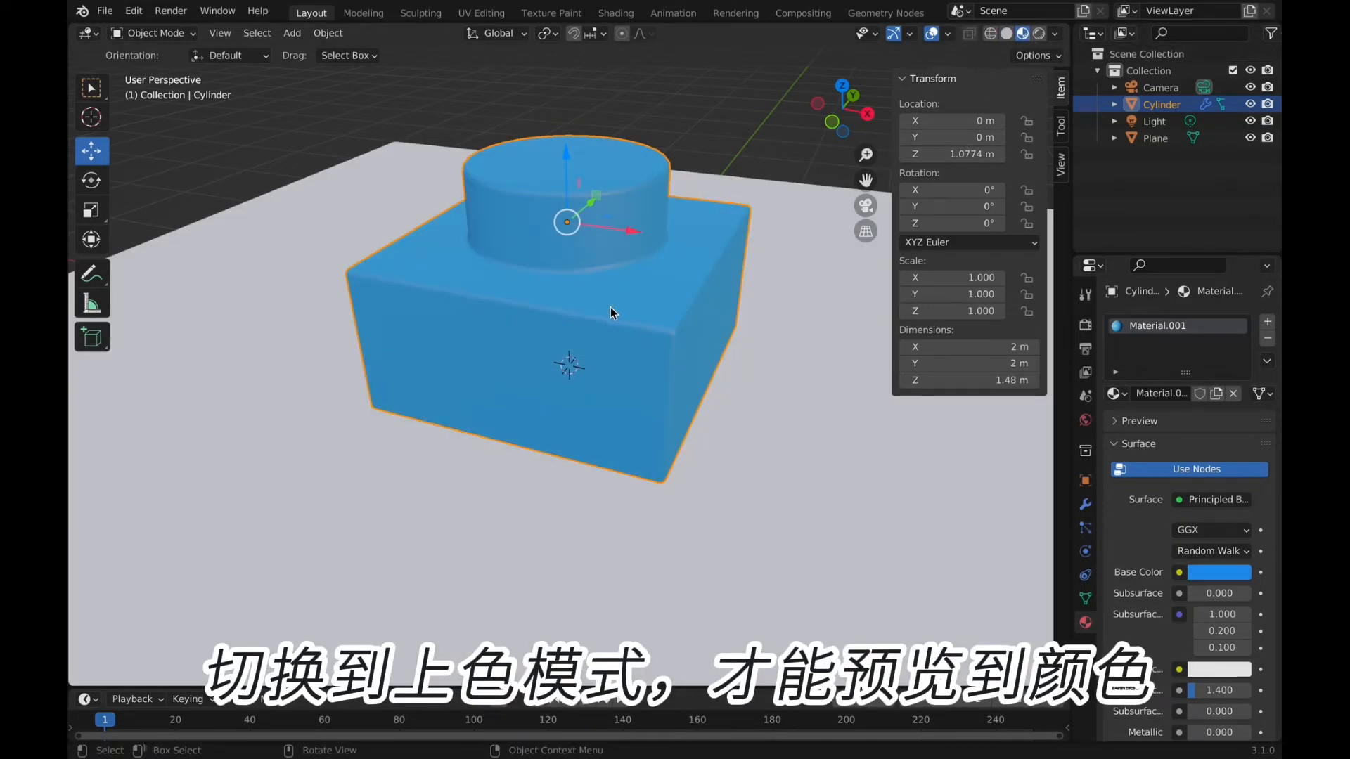
- Set the blue material's roughness to 0.2
scroll(1203, 535, "down", 6)
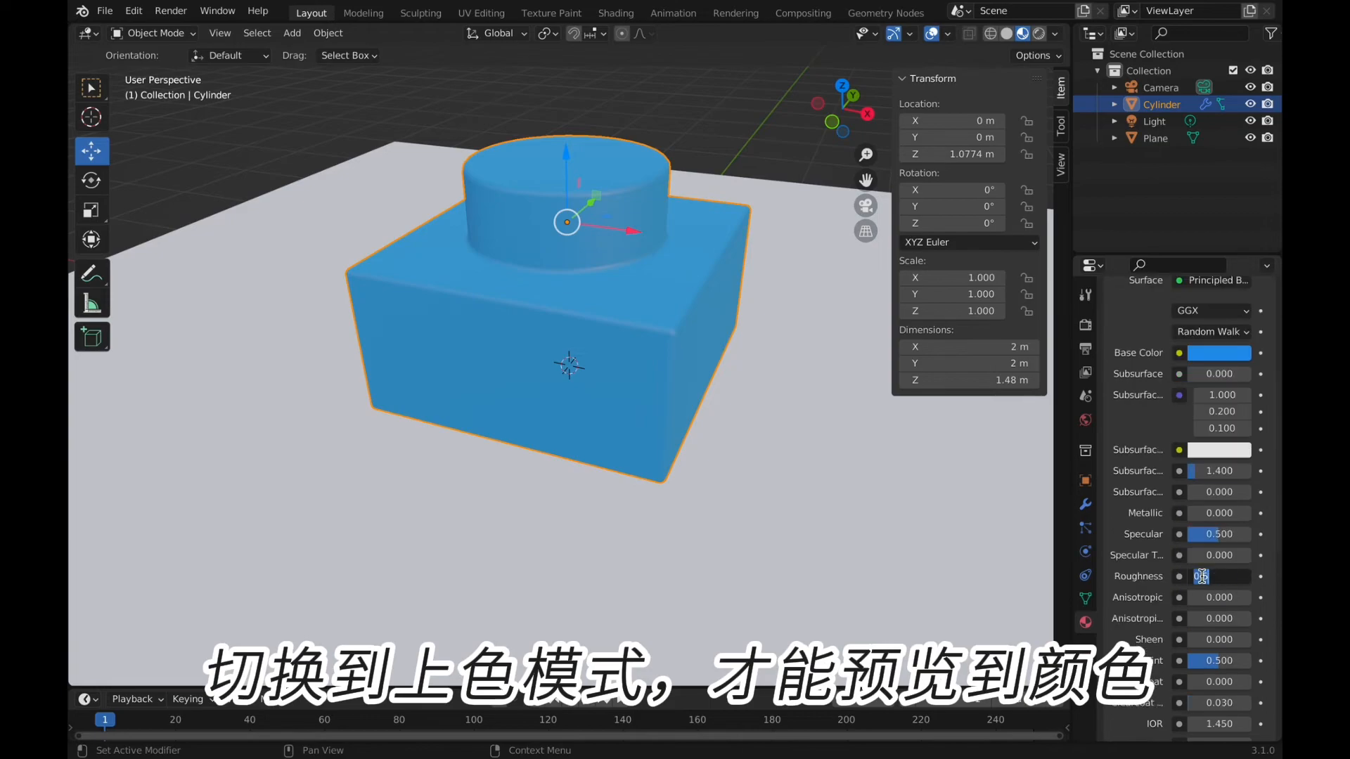
left_click(1205, 576)
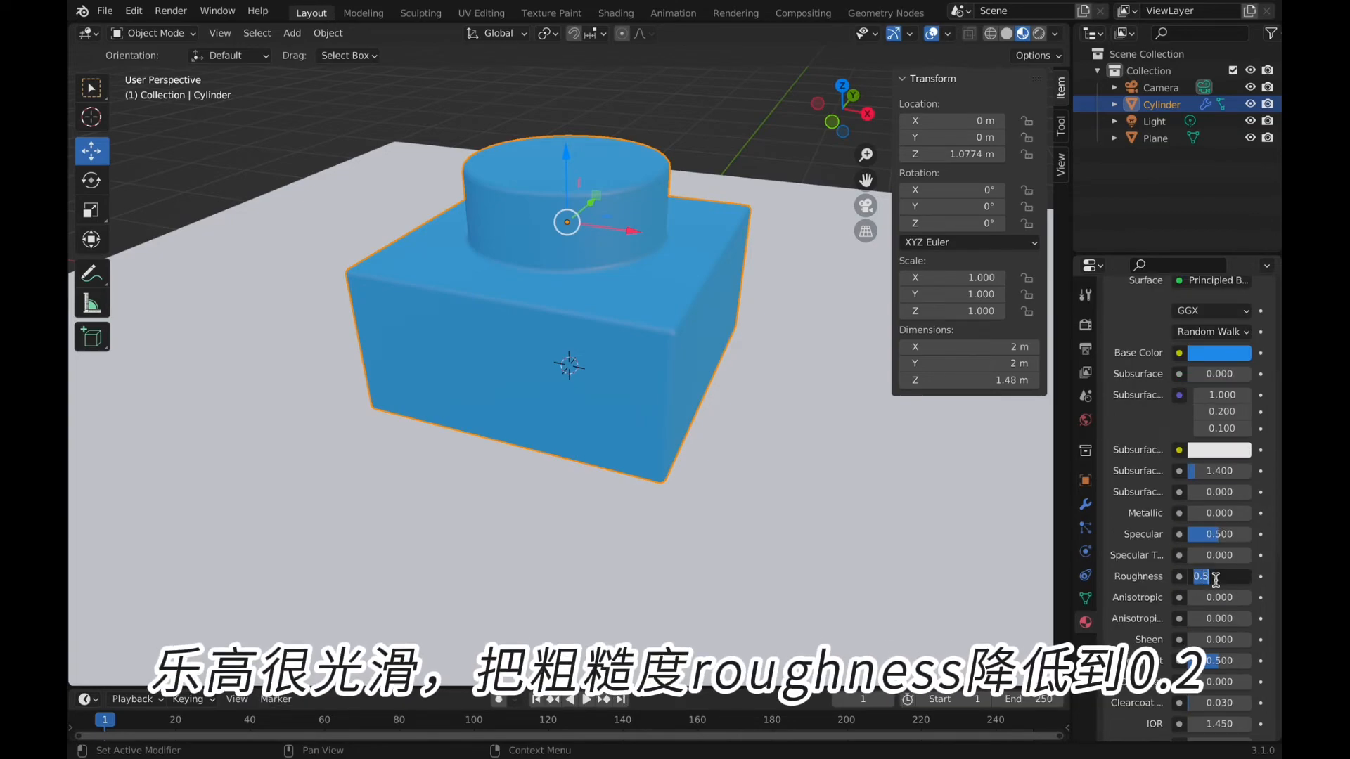
key("Return")
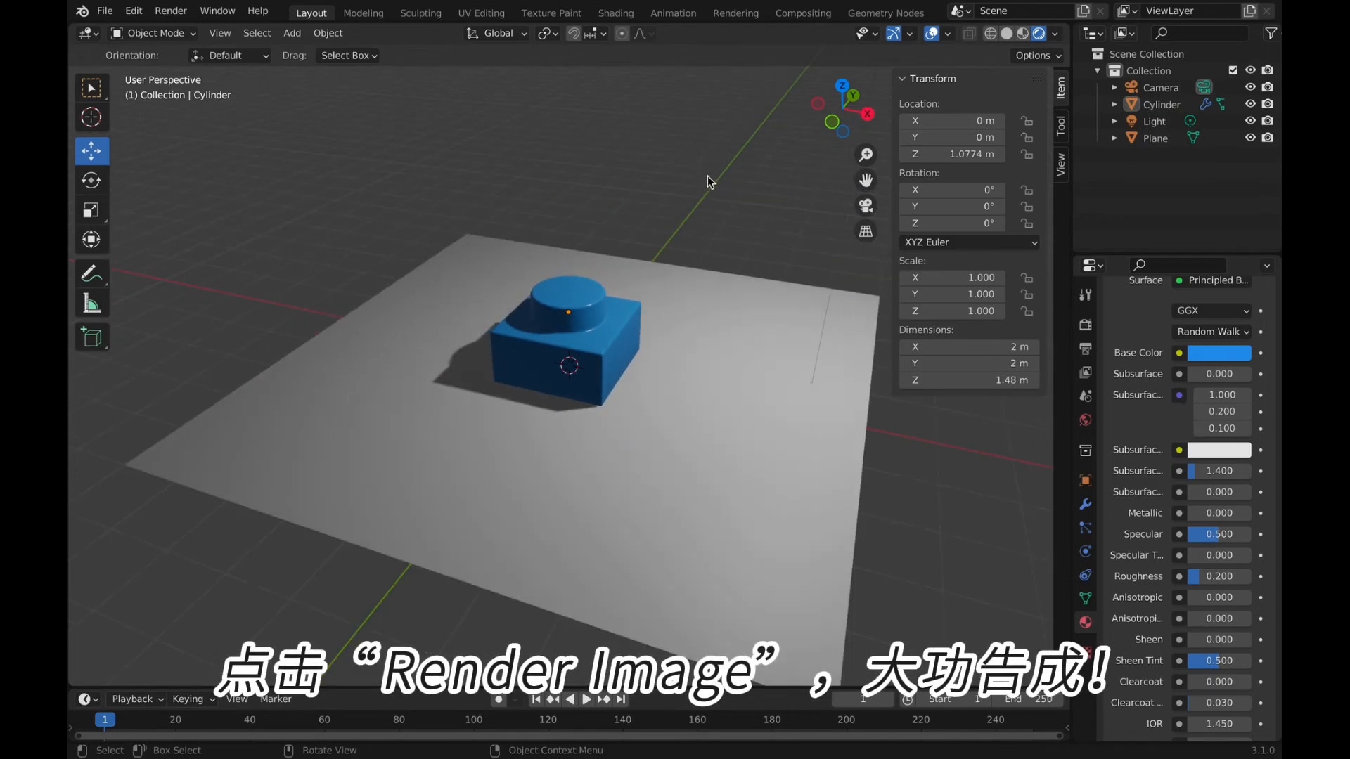
- Render a still image of the finished scene
left_click(170, 11)
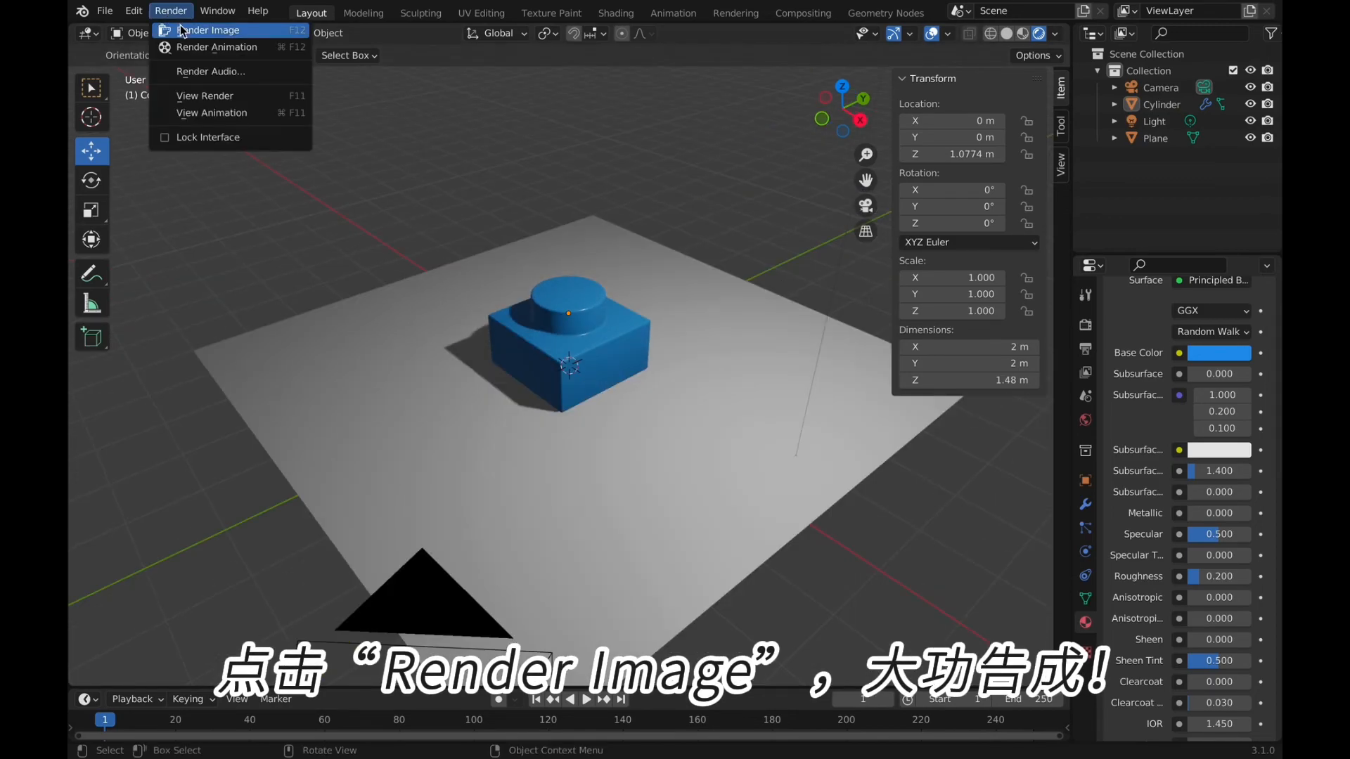
left_click(182, 31)
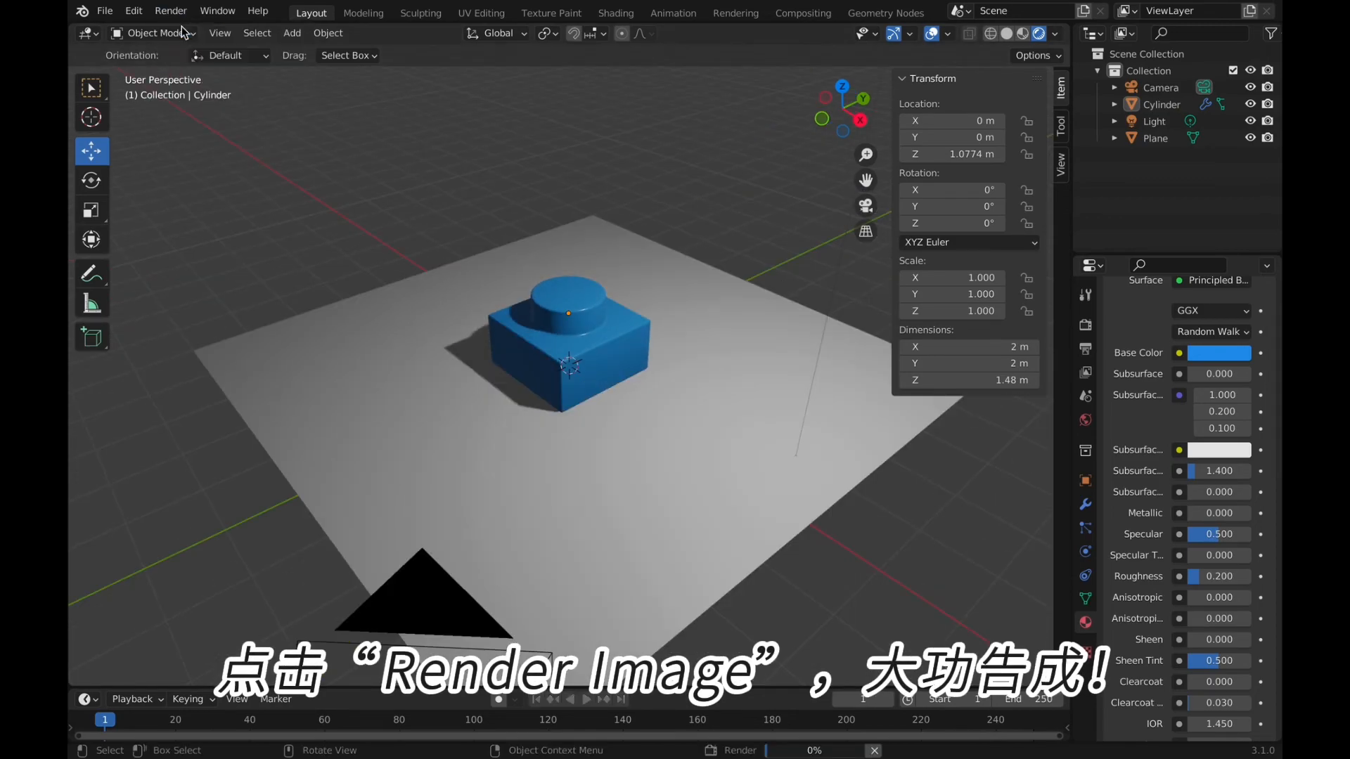